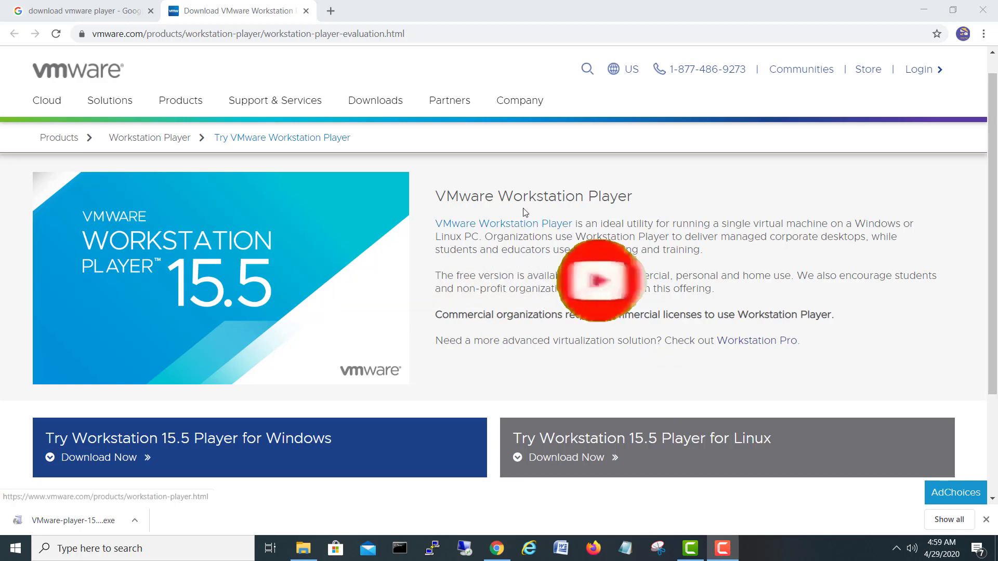
Review the VMware Workstation Player page's description, covering single virtual machine use and free non-commercial licensing.
drag(436, 196, 645, 203)
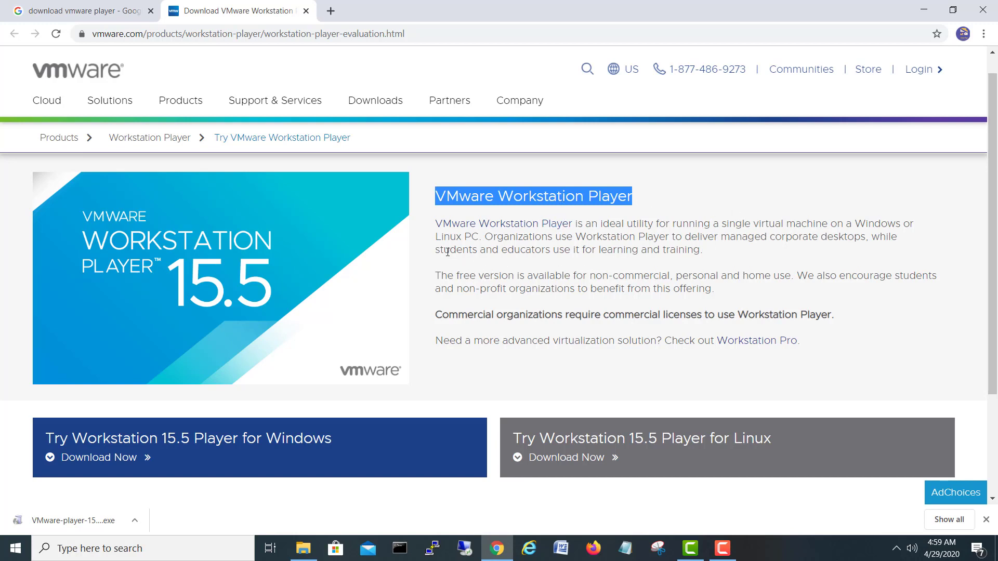
drag(435, 250, 699, 250)
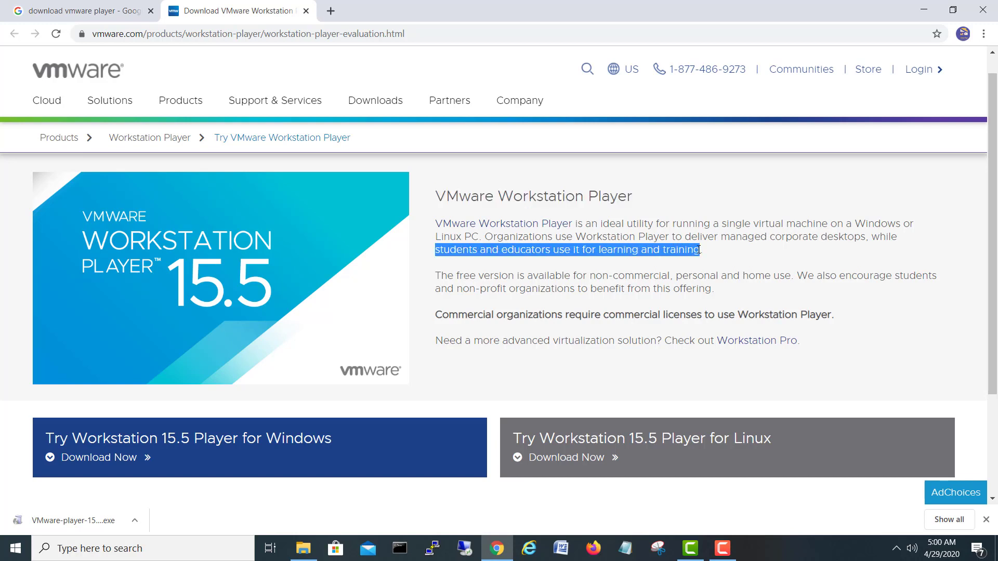
click(708, 262)
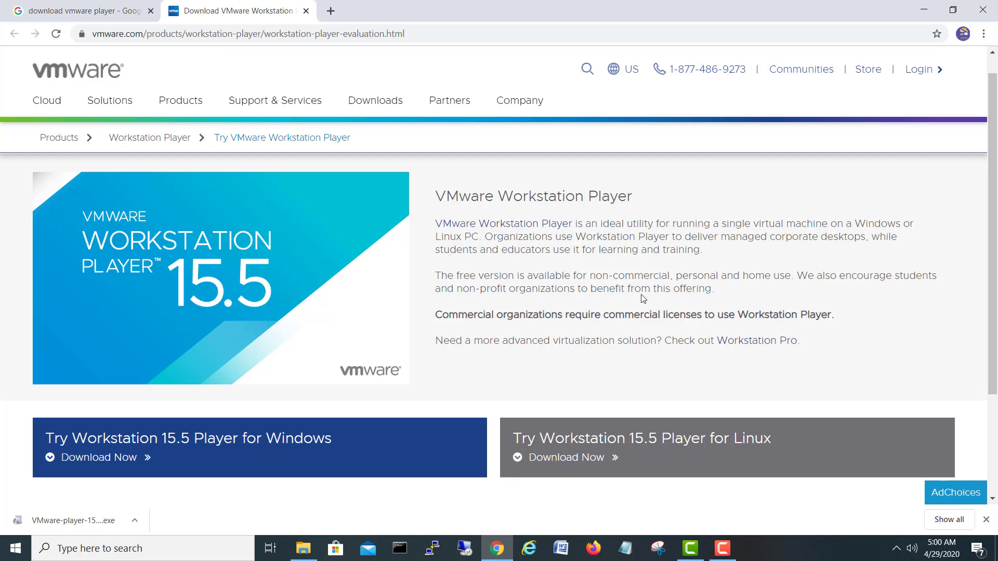
drag(710, 290, 463, 266)
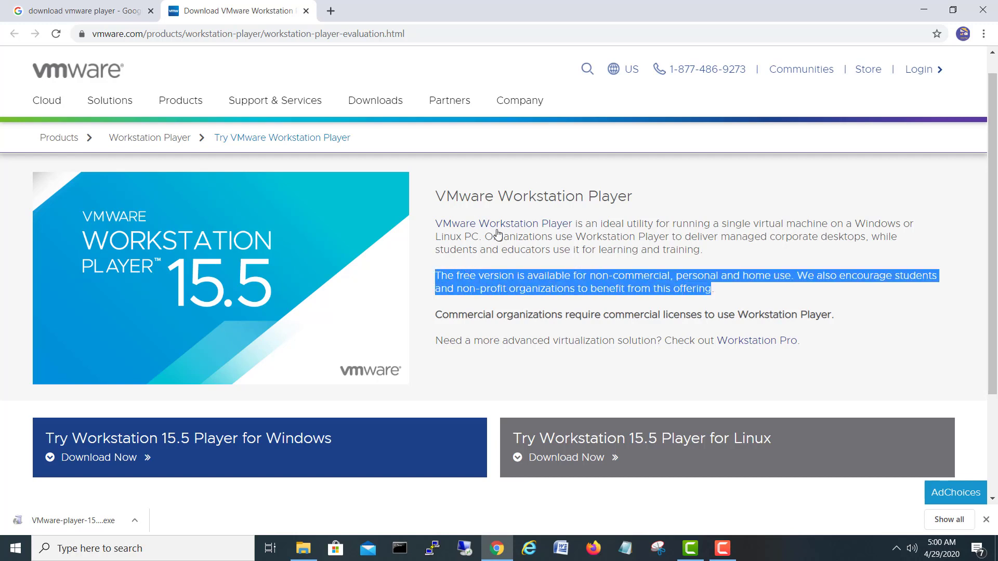
click(726, 293)
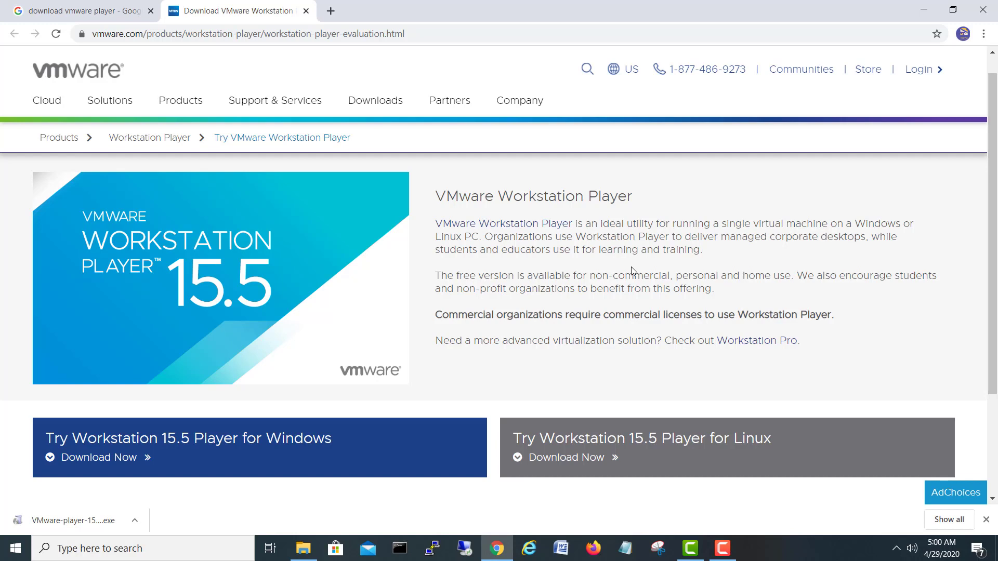
drag(713, 224, 880, 223)
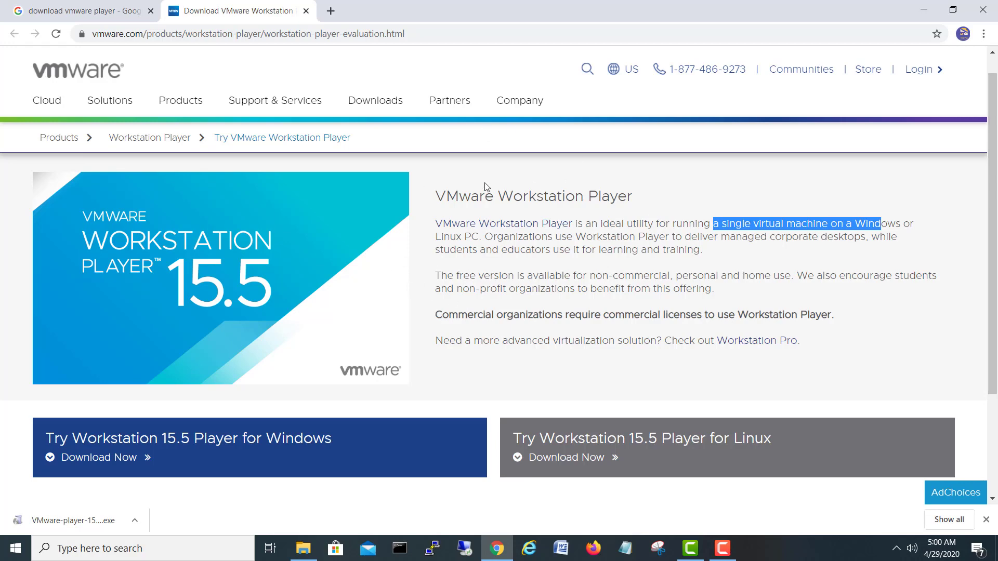
click(54, 17)
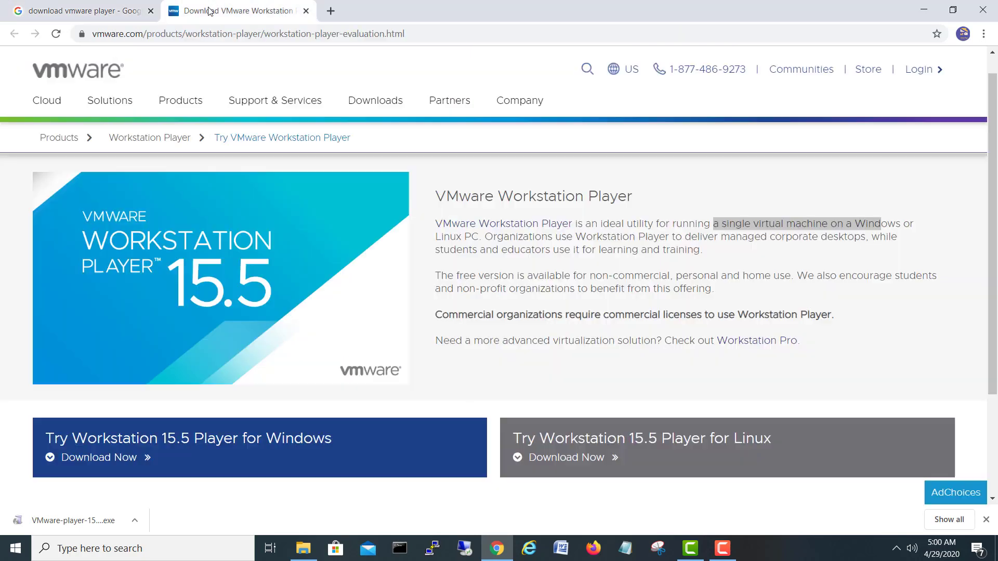
click(236, 11)
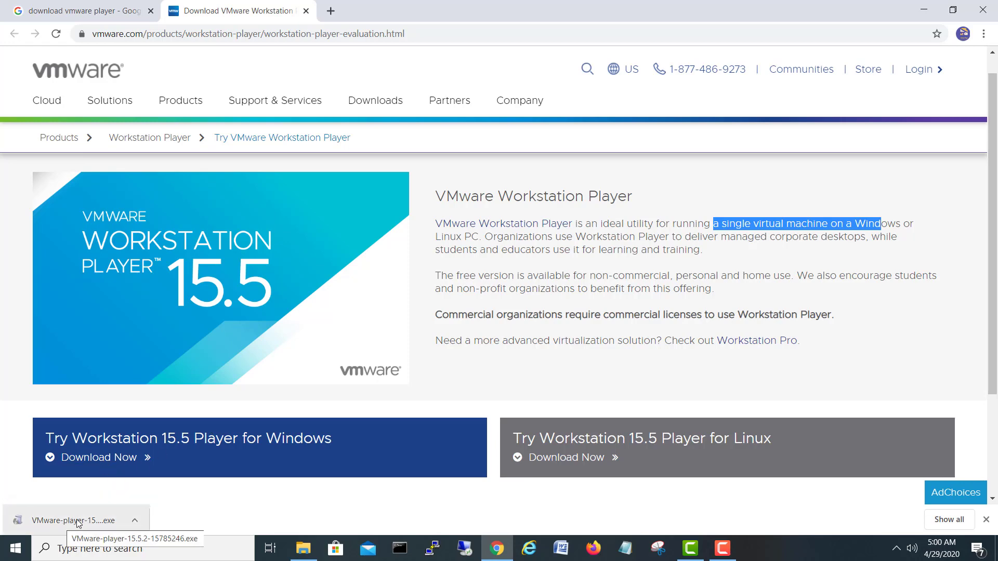
Switch to File Explorer's Downloads folder and run the VMware-player-15.5.2-15785246 installer.
click(303, 548)
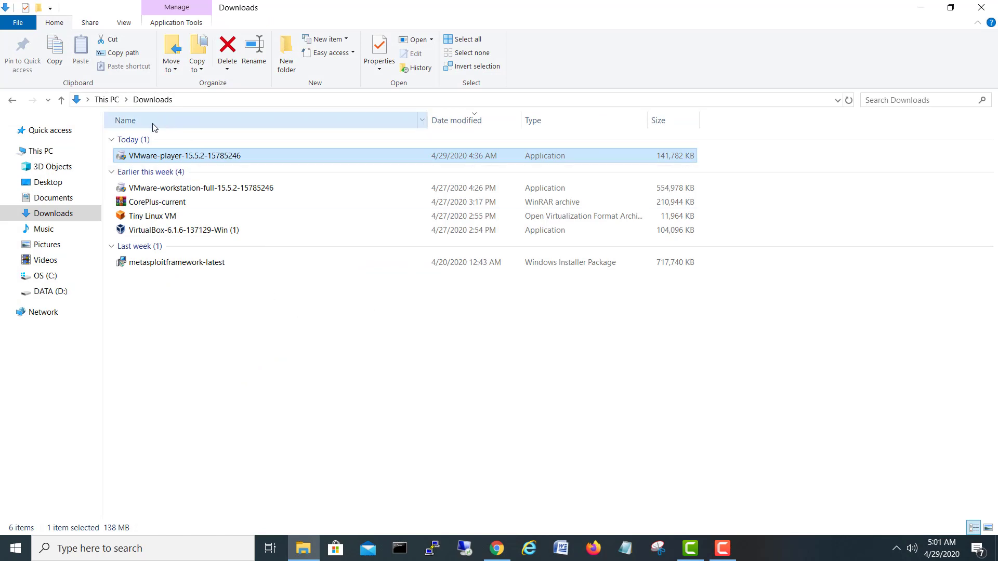
right_click(222, 158)
click(279, 179)
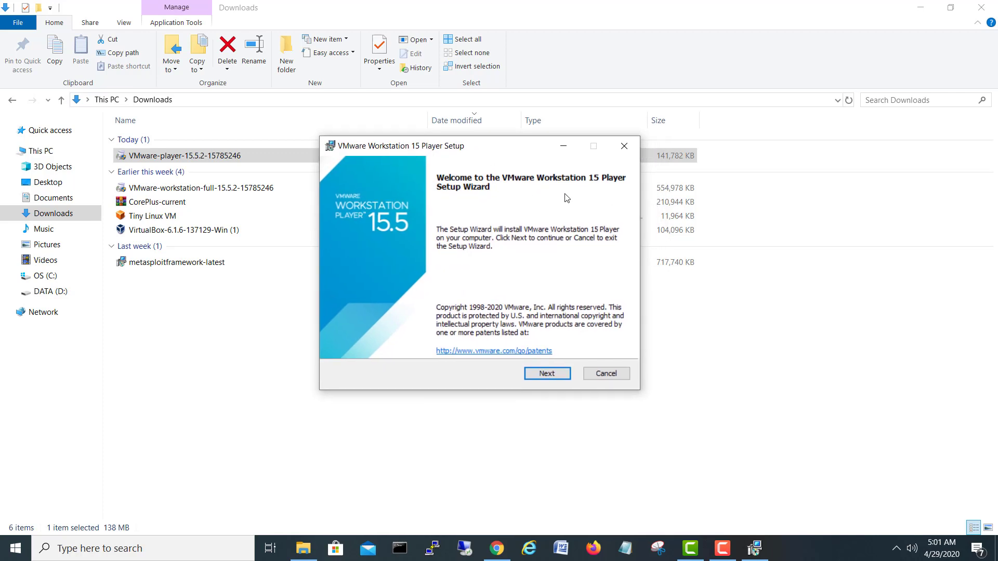
Accept the license agreement and keep the default installation folder without the Enhanced Keyboard Driver.
click(556, 373)
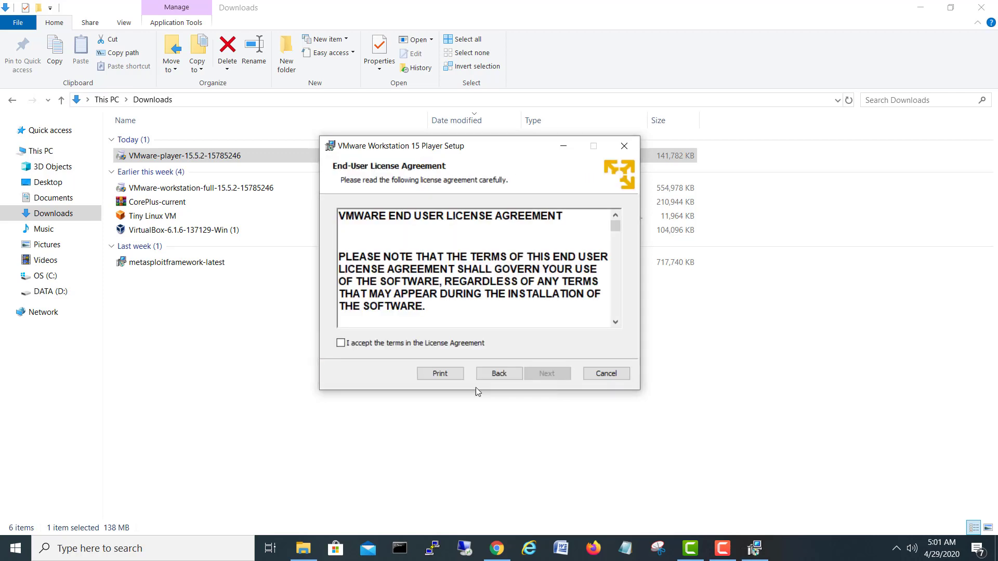
click(390, 343)
click(547, 371)
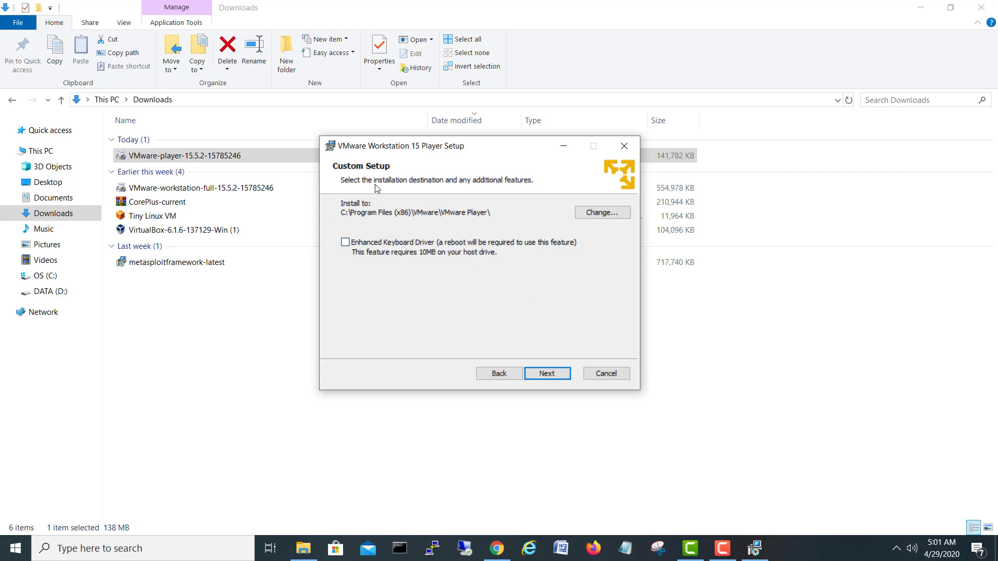
click(547, 374)
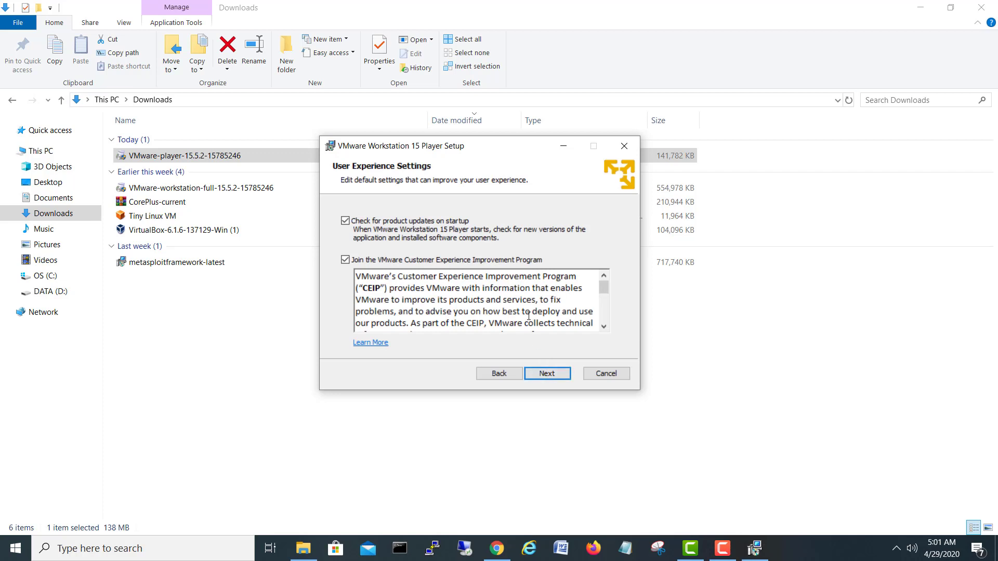
Turn off startup product update checks and participation in the VMware Customer Experience Improvement Program.
click(388, 223)
click(351, 264)
click(552, 376)
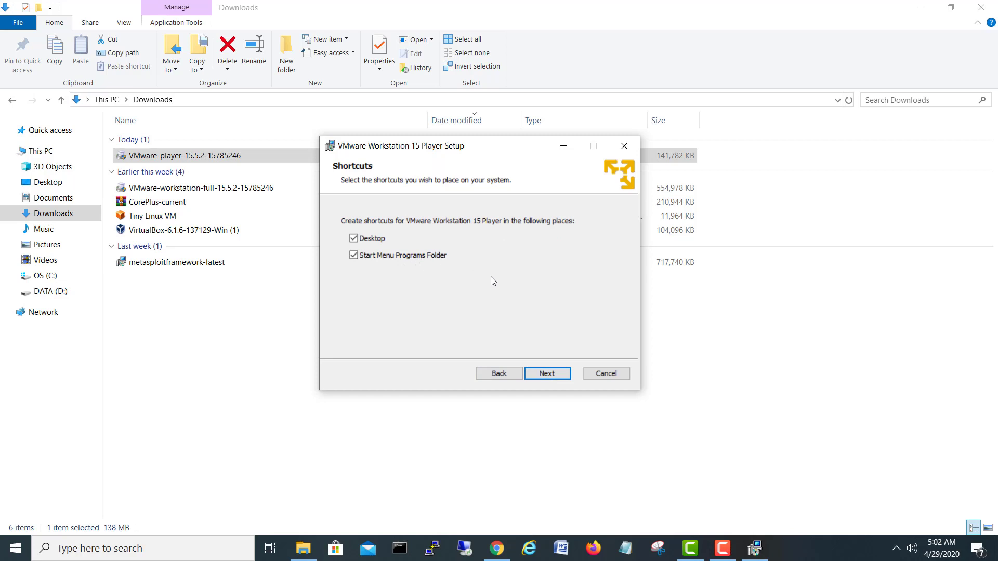
Install the player with Desktop and Start Menu shortcuts, and finish setup without a license key.
click(548, 374)
click(549, 374)
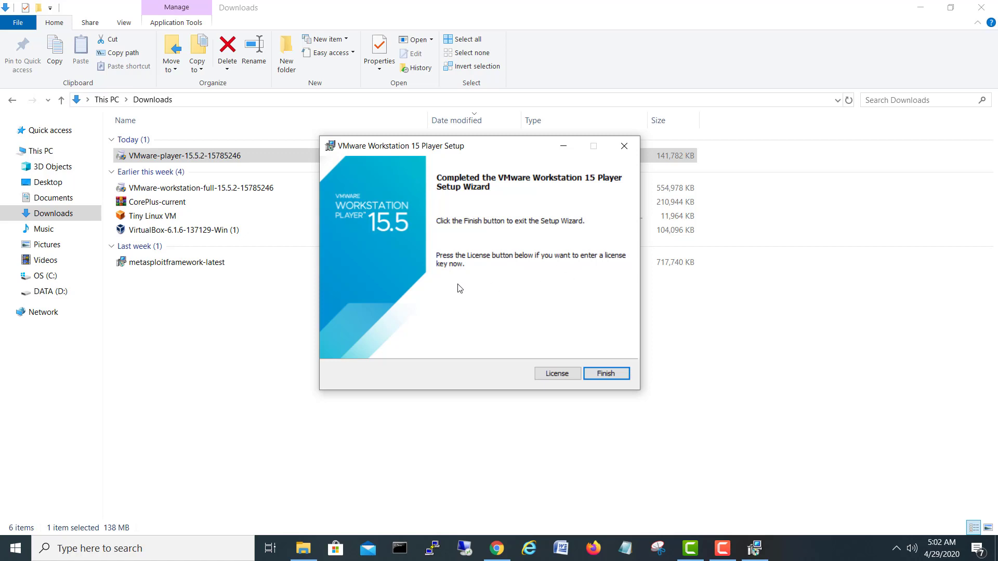
click(558, 374)
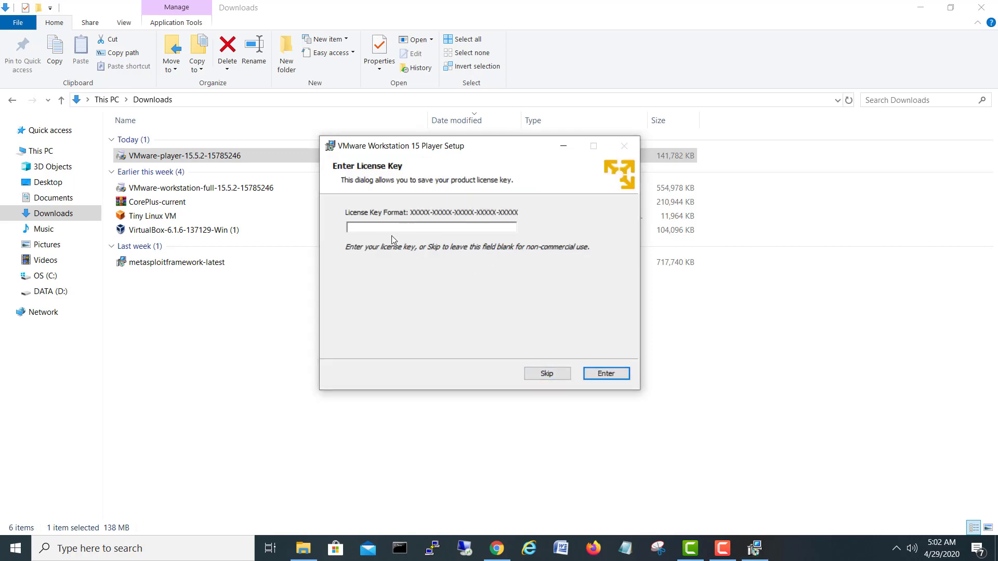
click(549, 376)
click(615, 378)
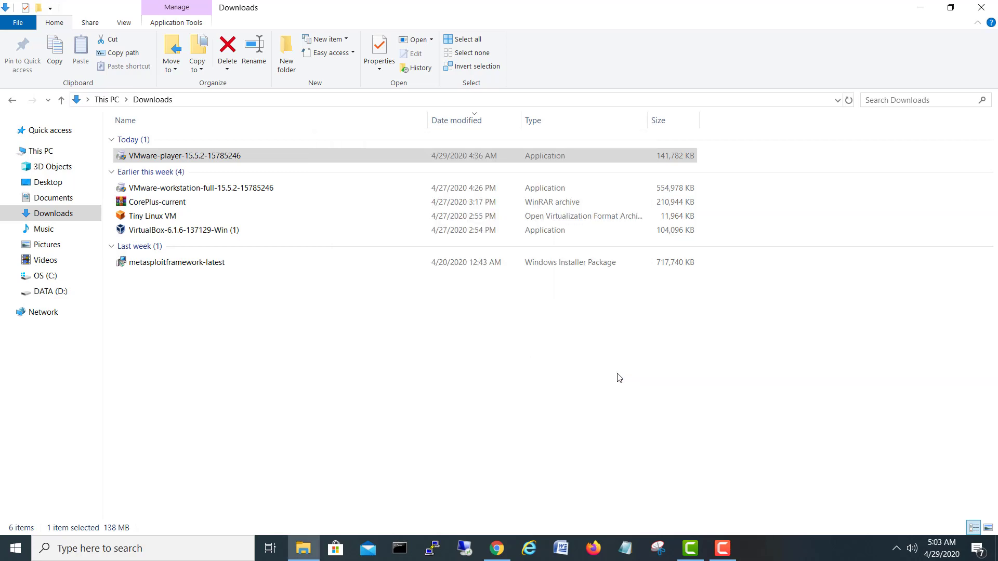
Close the Downloads window, minimize the browser, and refresh the desktop.
click(981, 7)
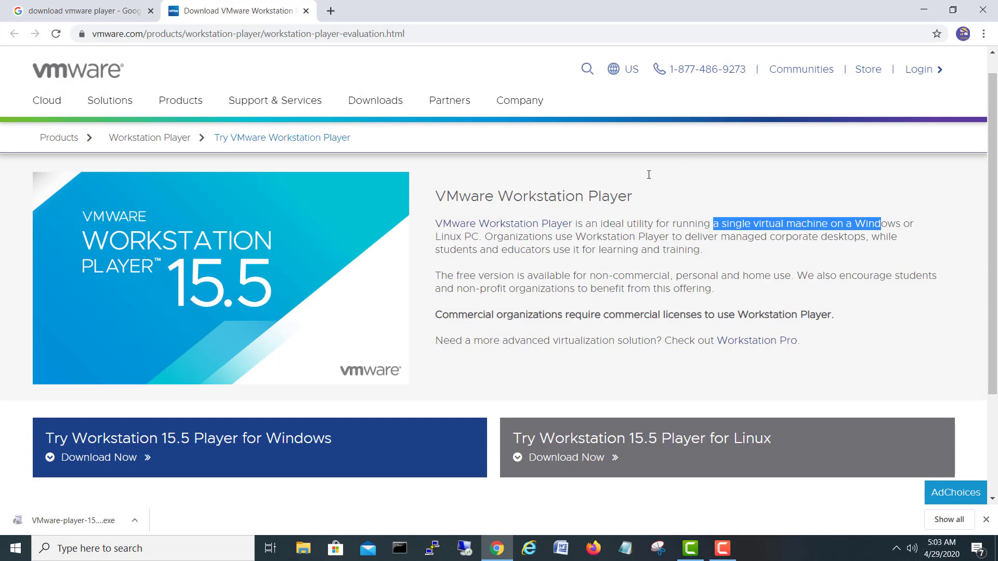
click(923, 10)
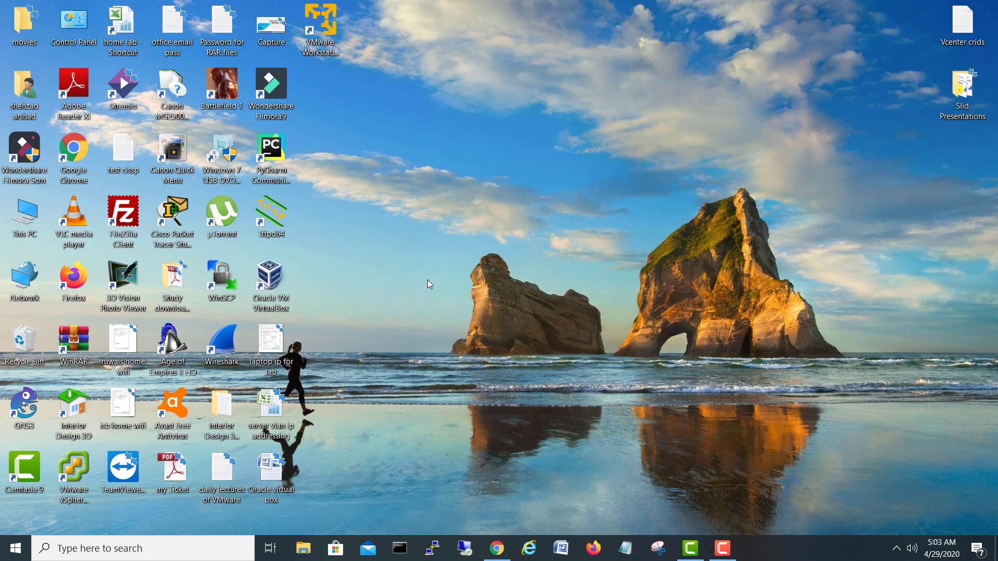
right_click(420, 229)
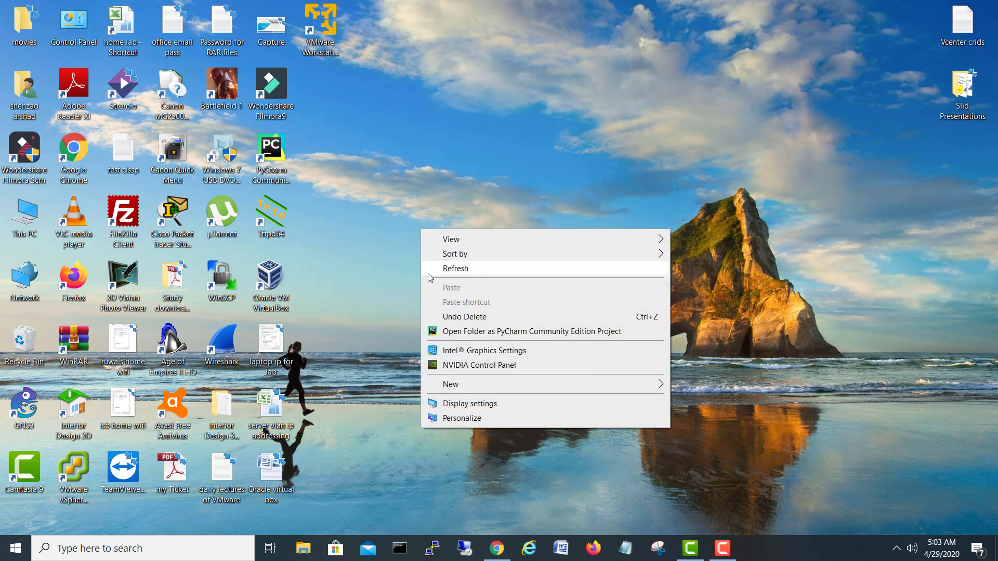
click(443, 270)
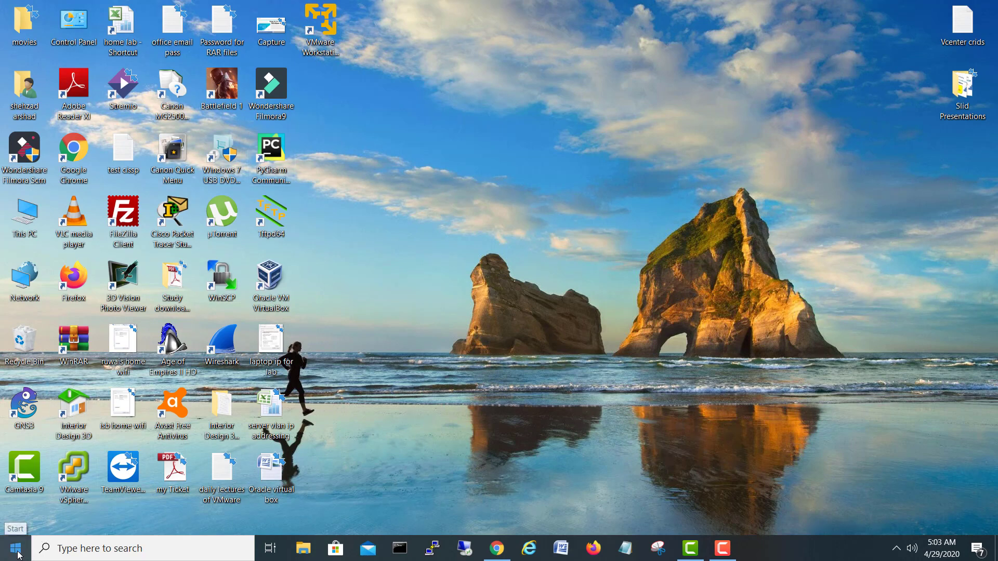
Search Windows for "vmware" to check for the installed player, and dismiss the search.
click(82, 548)
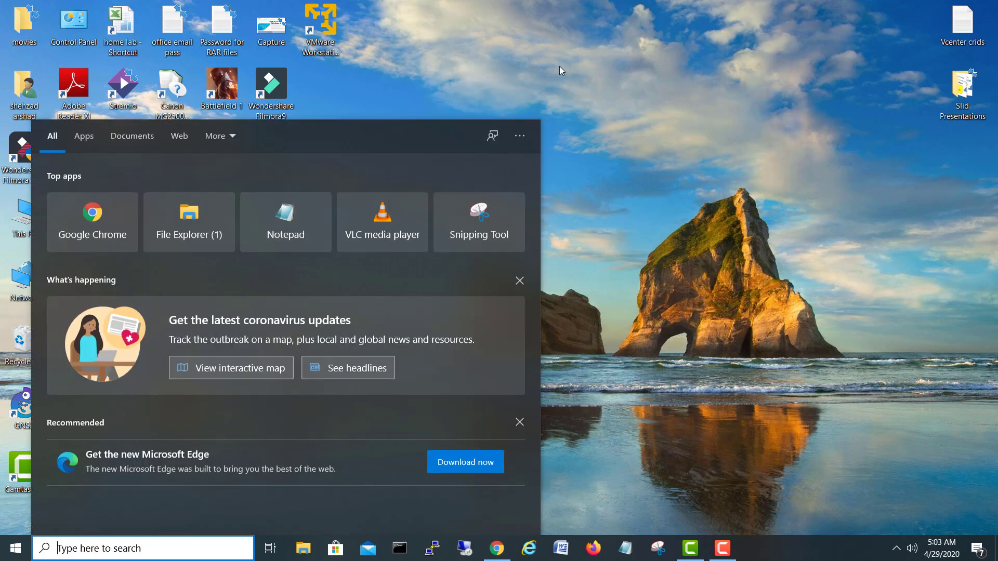
text(vmware)
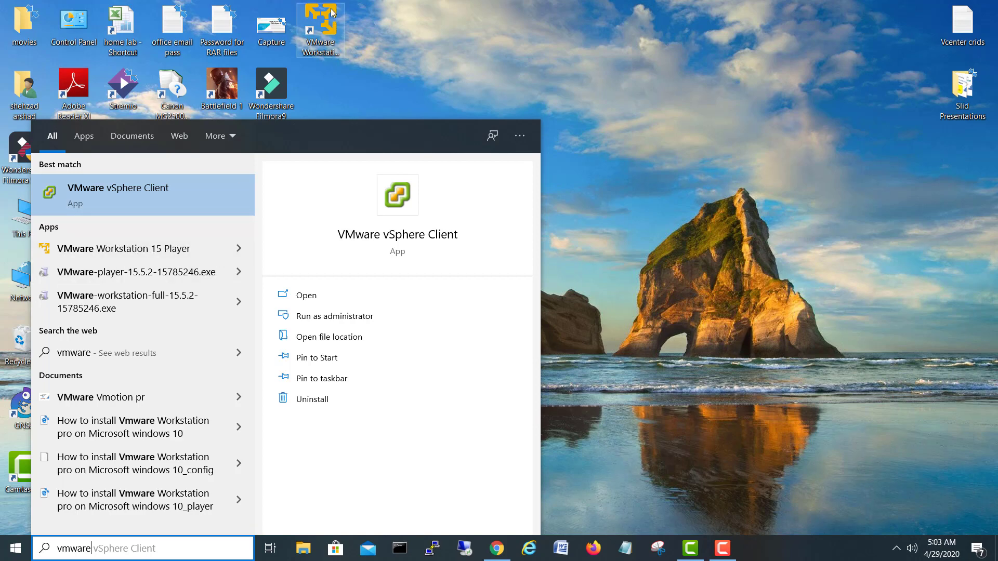
click(466, 24)
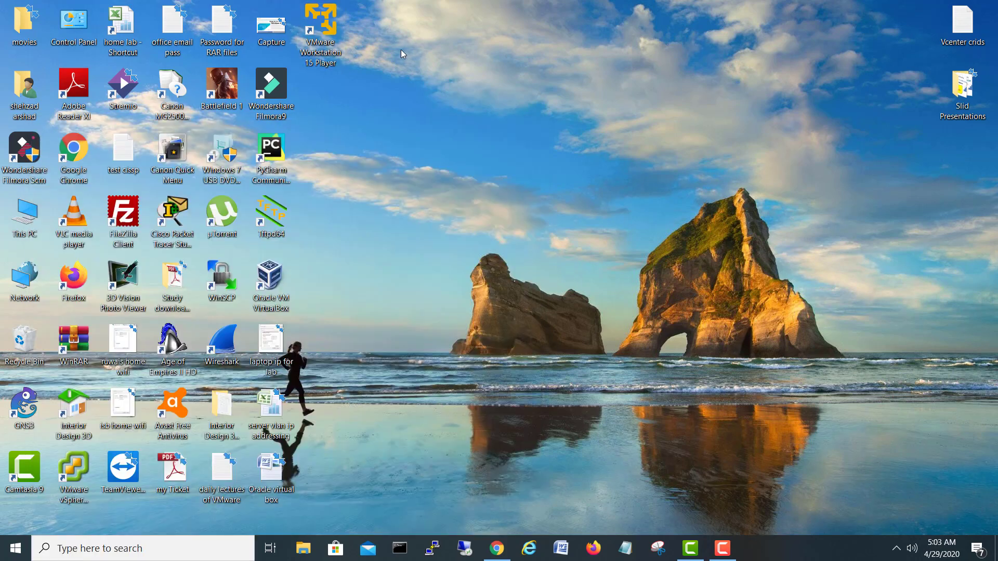
Launch VMware Workstation 15 Player from its desktop shortcut and choose free non-commercial use.
click(329, 36)
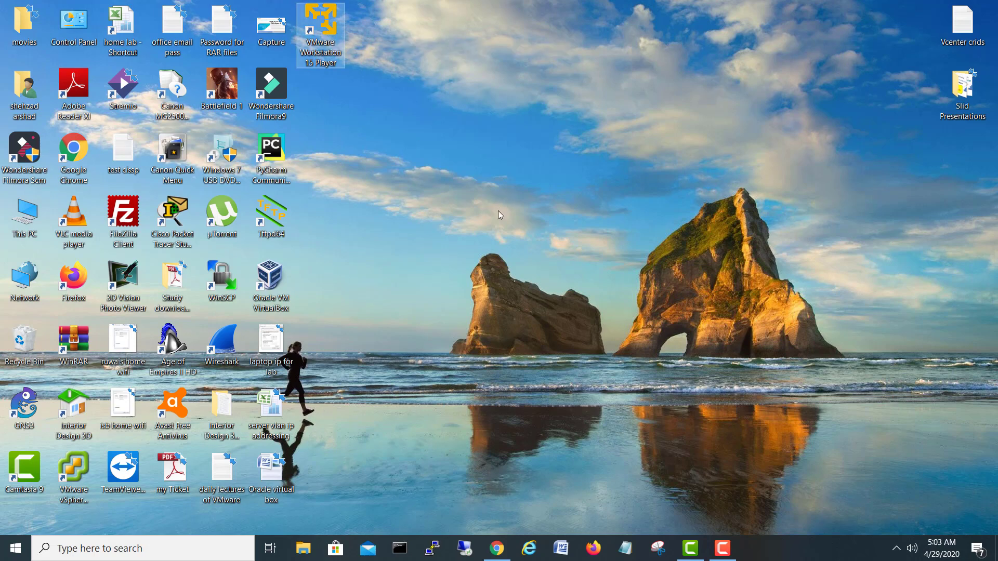
key(Return)
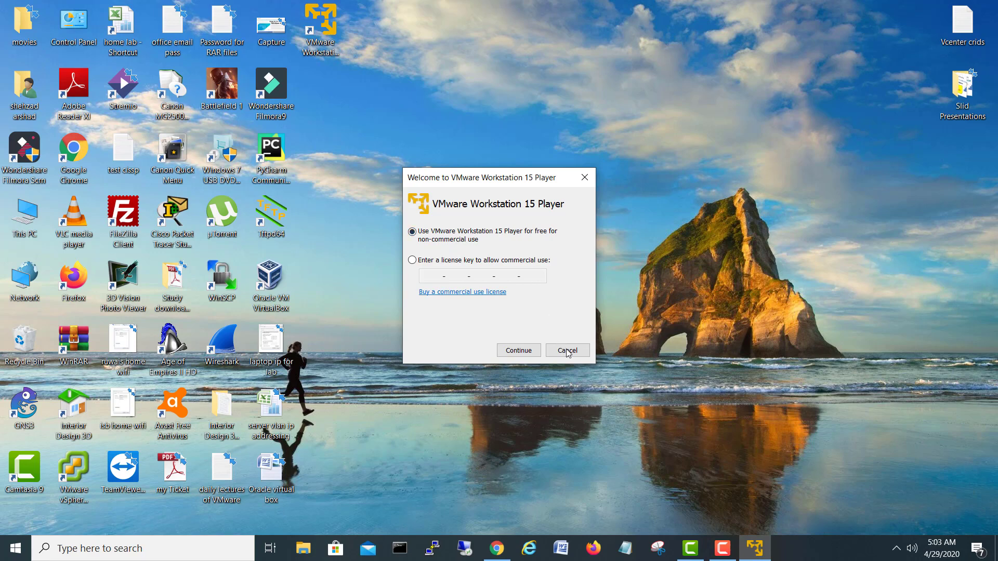
click(520, 353)
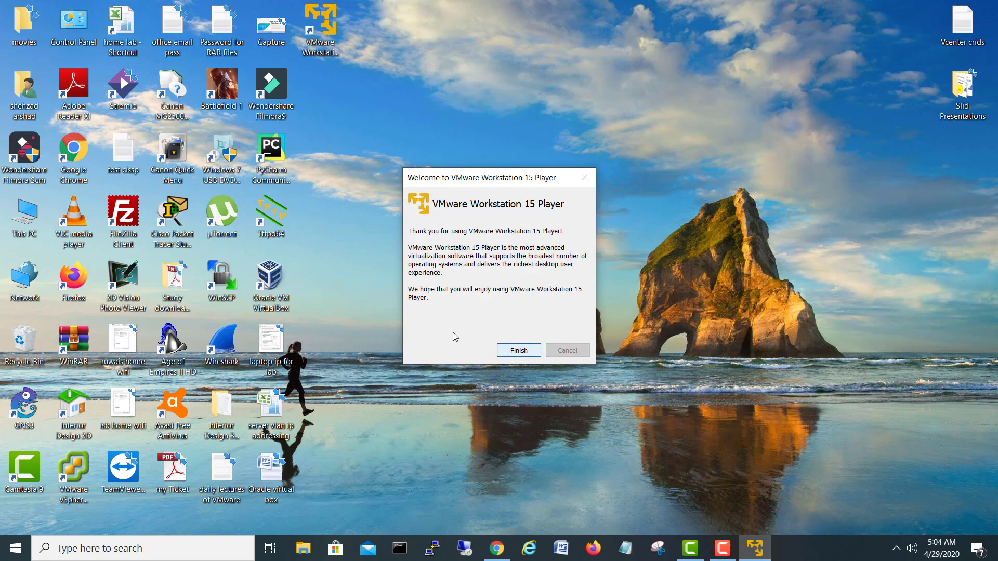
click(517, 350)
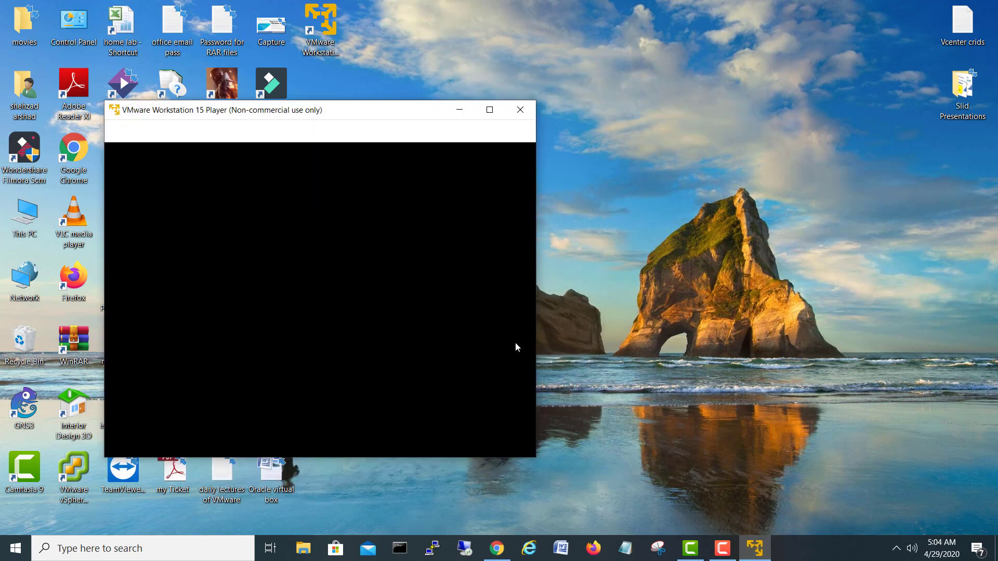
Maximize the Player window, restore it to its smaller size, and move it clear of the desktop shortcuts.
click(489, 112)
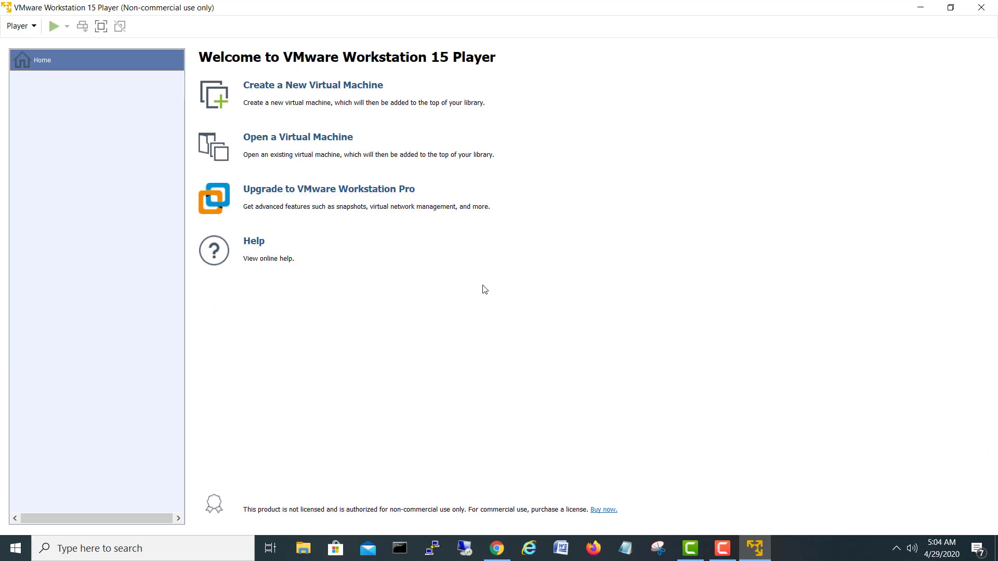
click(950, 7)
drag(369, 110, 785, 36)
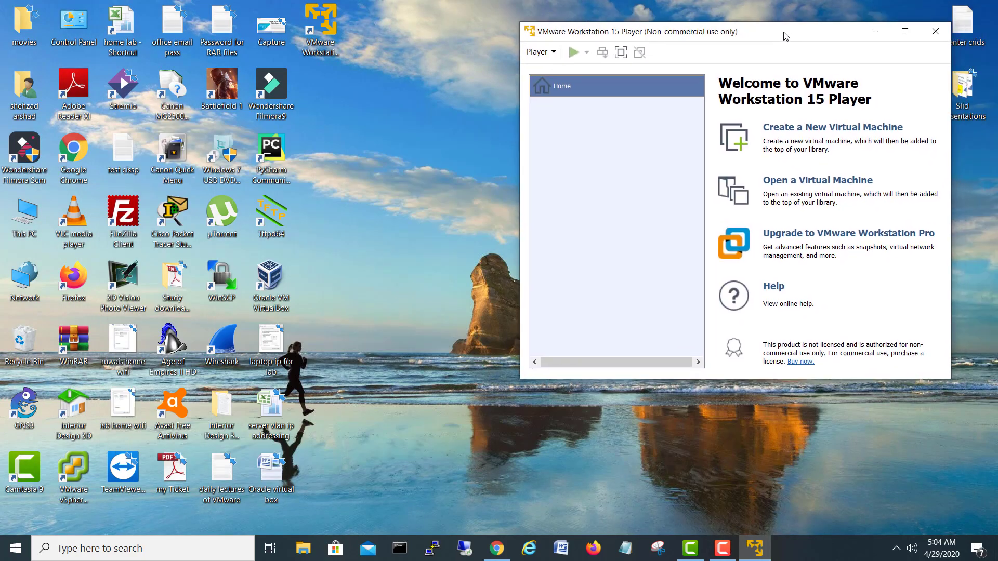
Open Oracle VM VirtualBox, resize its window to compare it side by side with the Player, and close it.
click(276, 281)
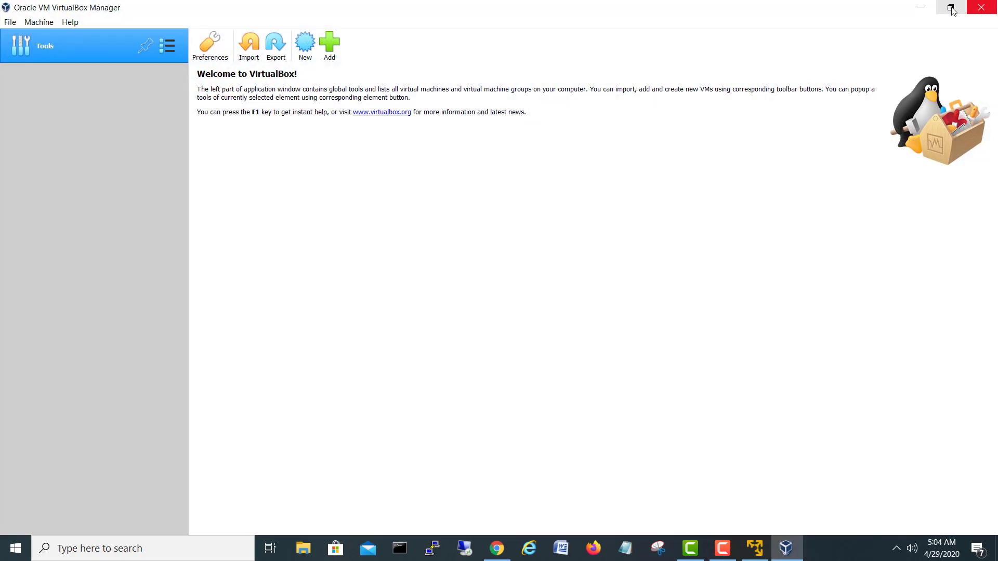
click(956, 9)
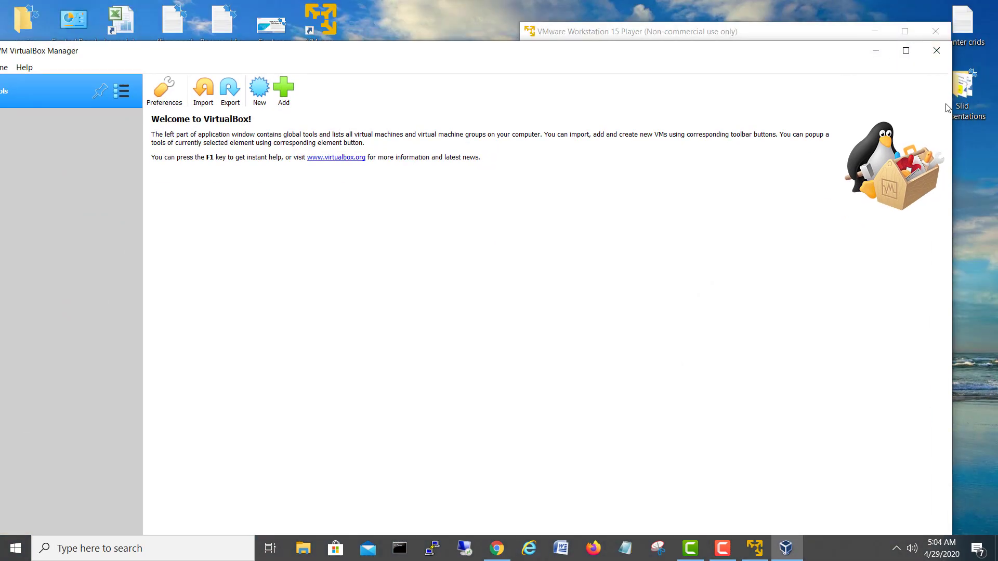
drag(953, 84, 487, 84)
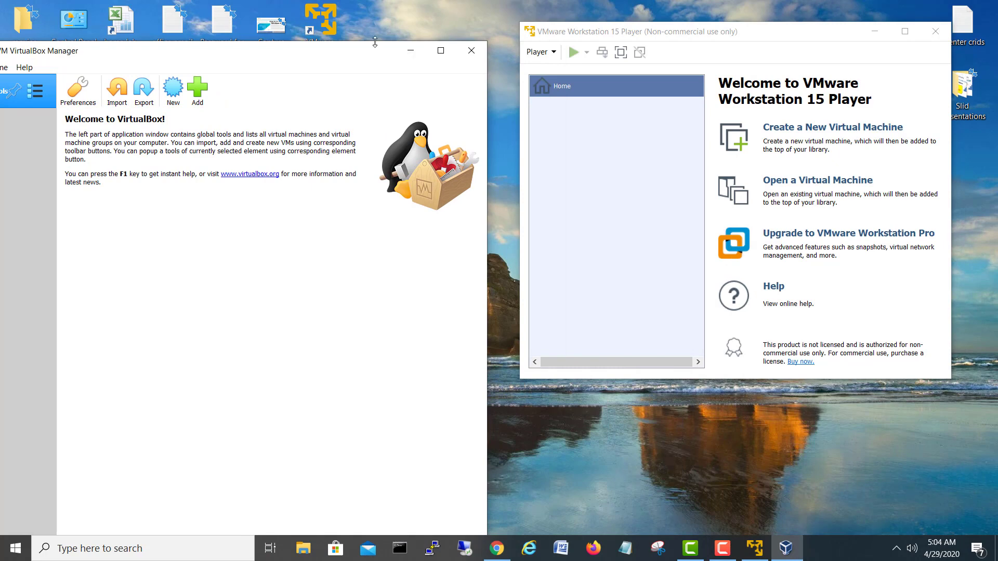
drag(375, 42, 435, 54)
drag(576, 235, 499, 231)
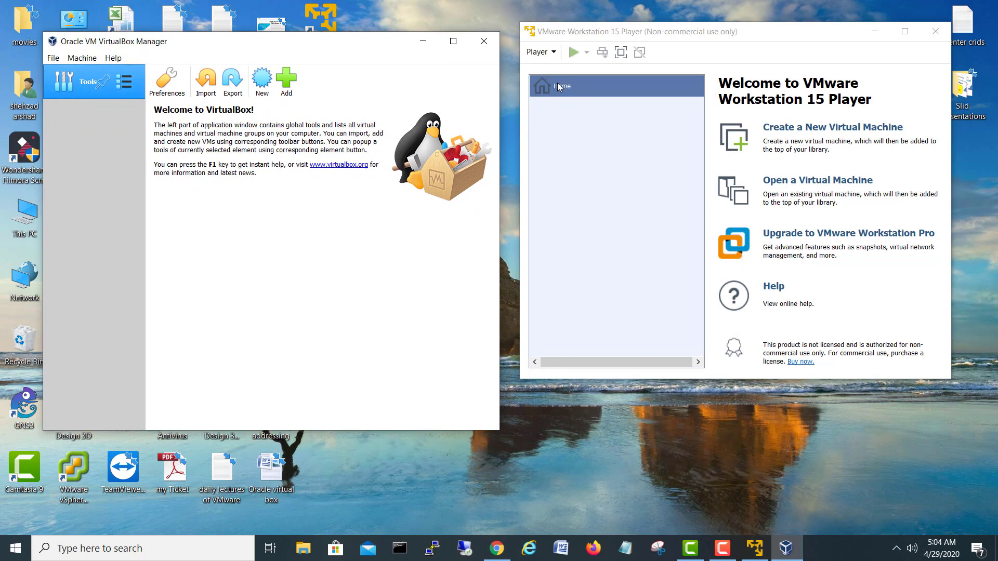
click(483, 41)
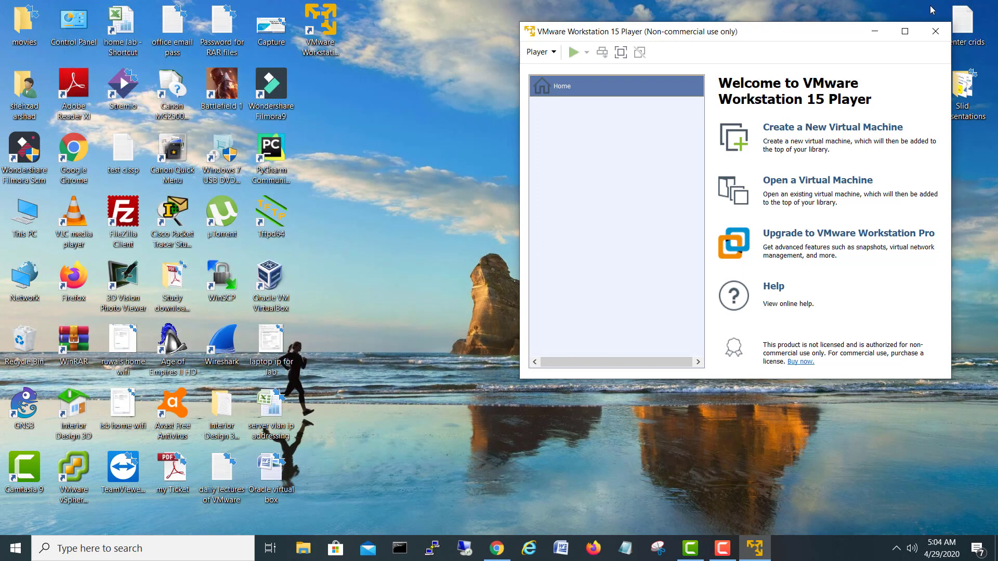
Maximize the Player window and start a new virtual machine from the disc image Server2008R2SP1-en-US-July2013.
click(903, 32)
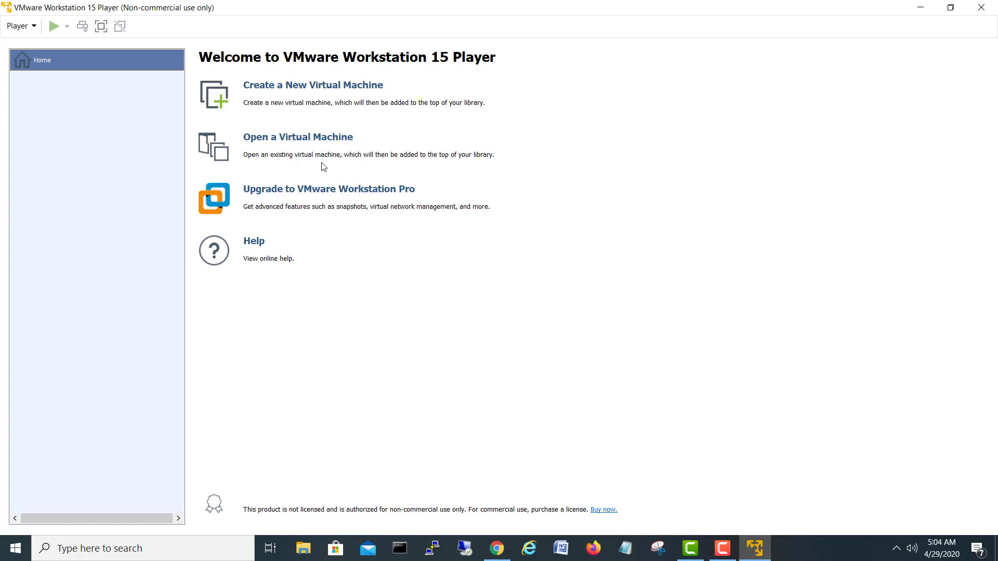
click(289, 86)
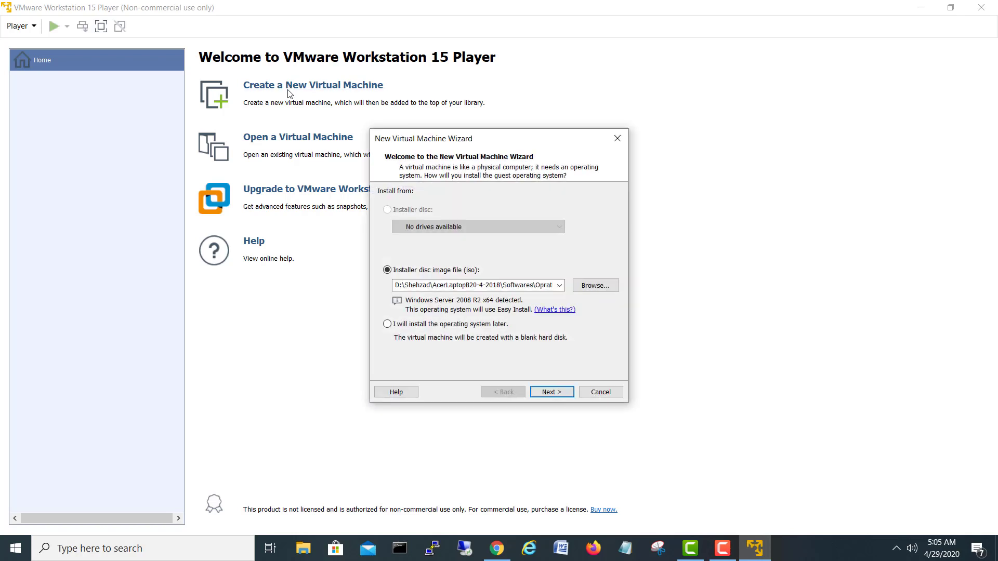
click(605, 290)
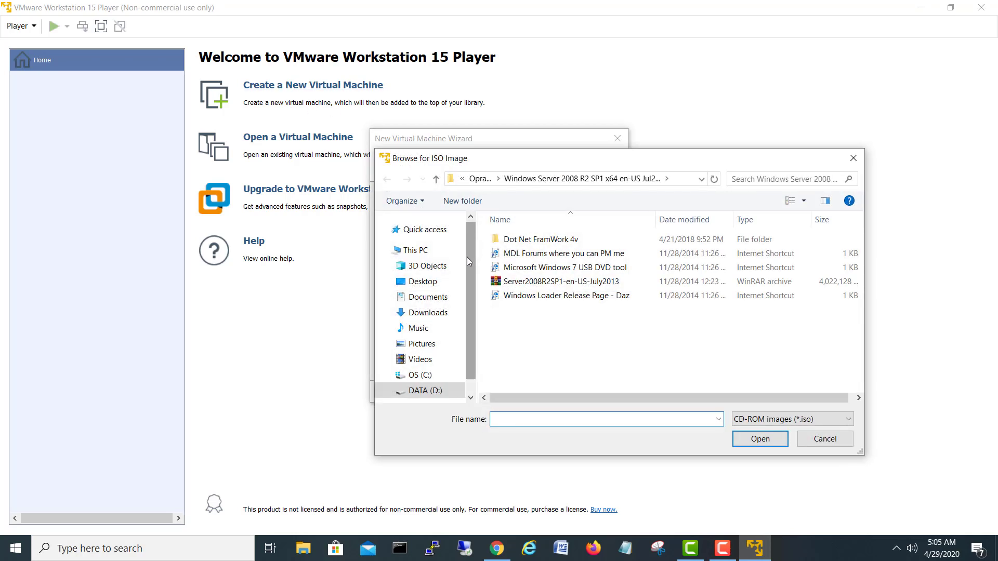
click(571, 281)
click(760, 438)
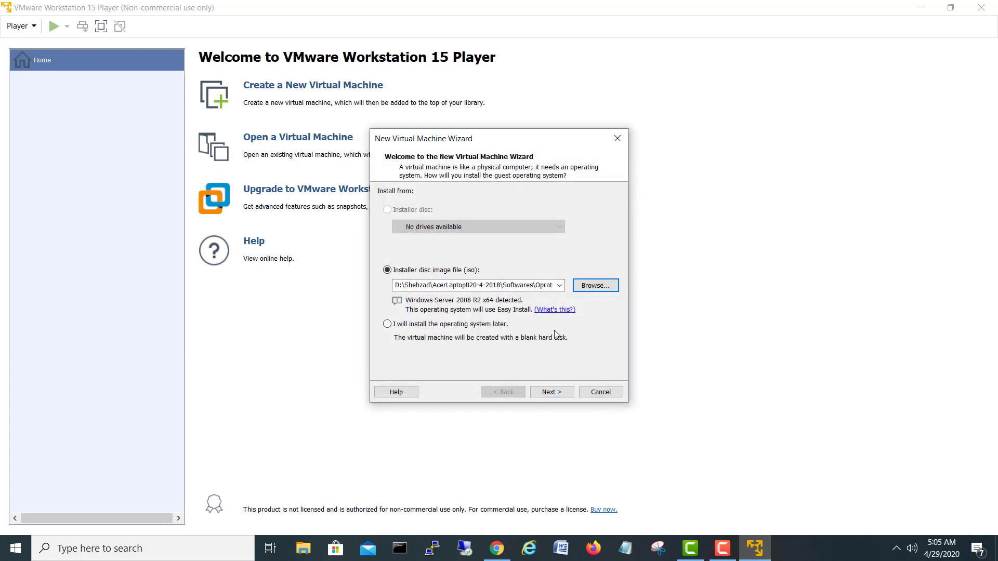
click(565, 393)
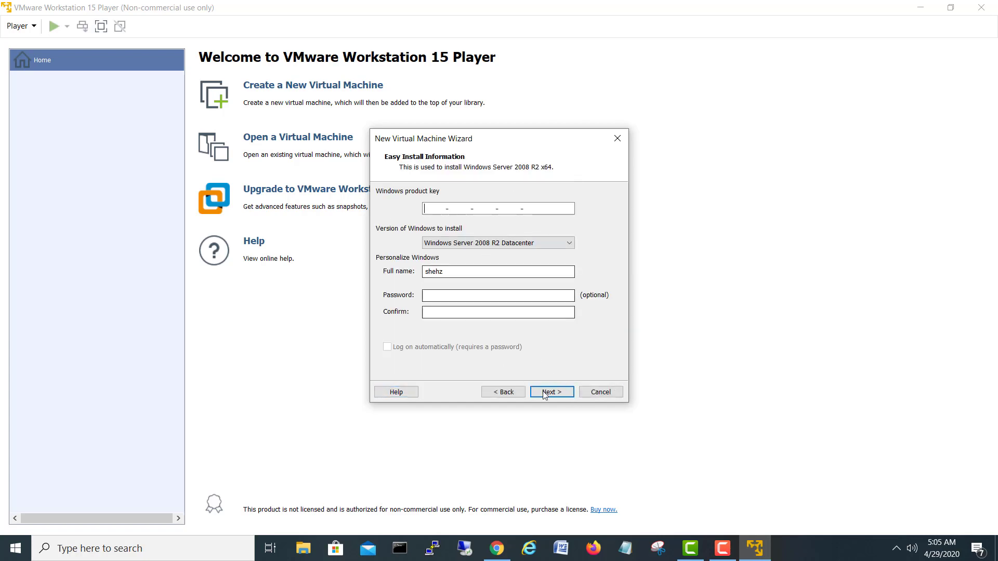
Create and power on Windows Server 2008 R2 x64 without a product key, using the default location and a 40 GB disk split into multiple files.
click(570, 392)
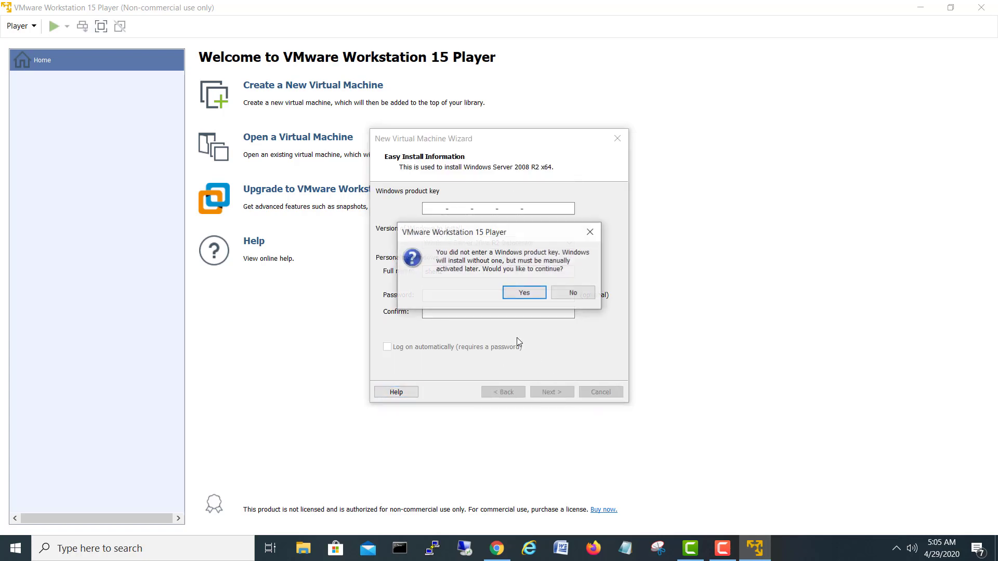
click(524, 293)
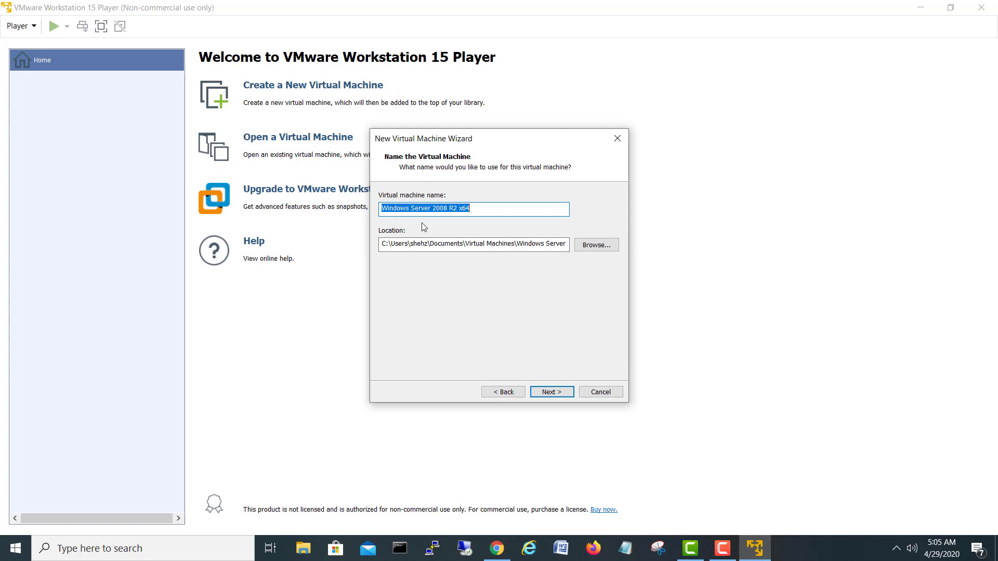
click(551, 392)
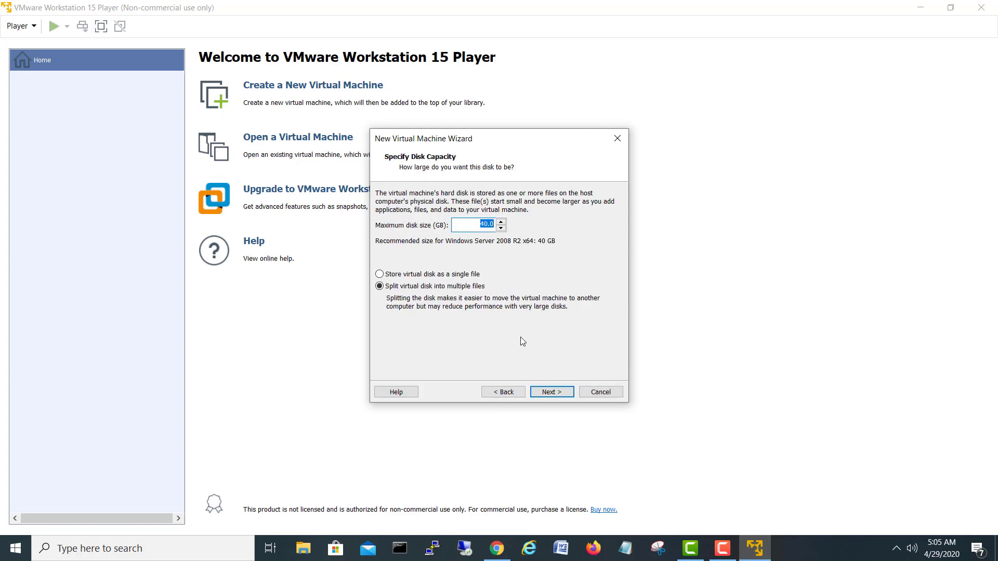
click(551, 392)
click(553, 392)
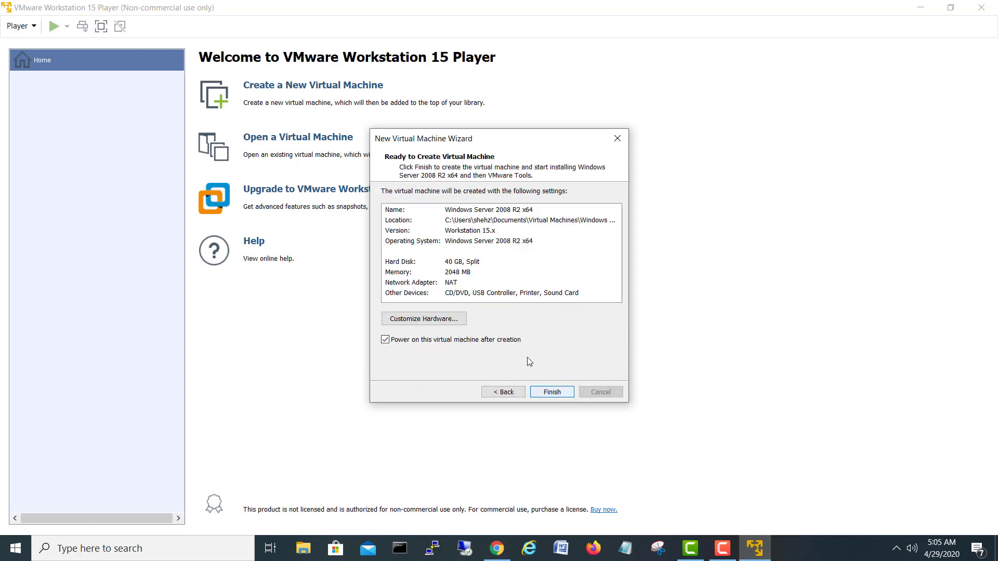
click(554, 391)
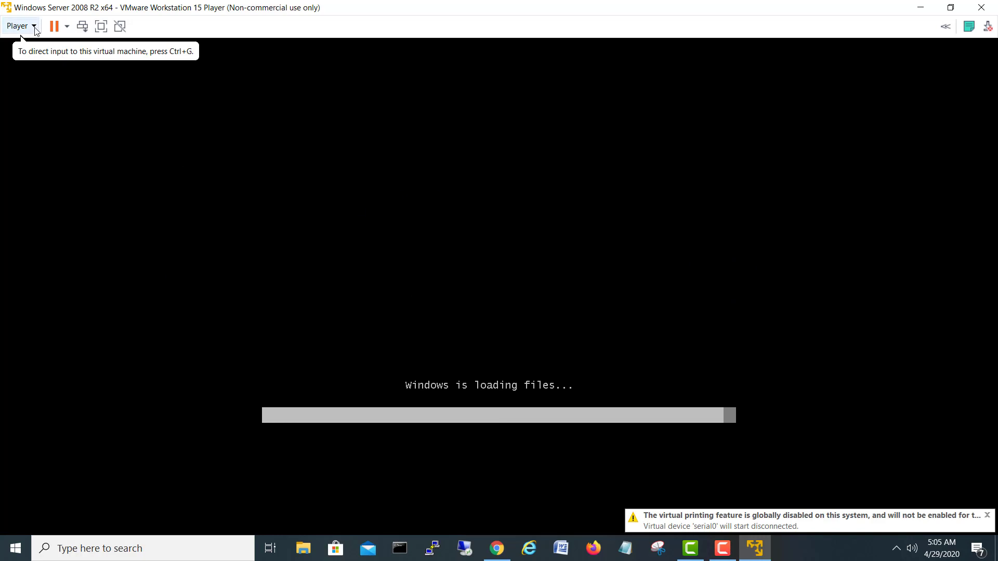
Examine the running virtual machine's processor, hard disk, CD/DVD, floppy and network adapter settings.
click(19, 26)
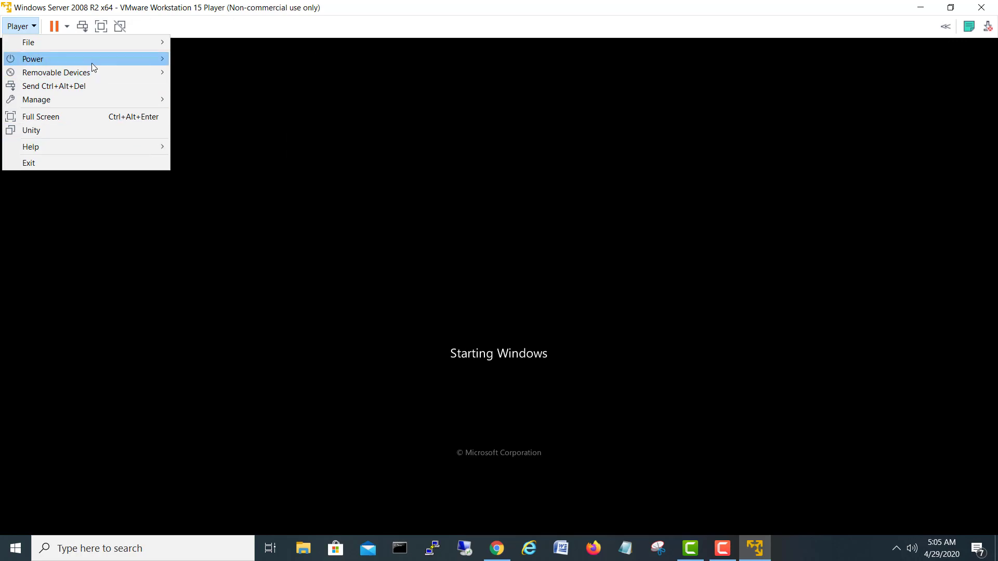
mouse_move(92, 102)
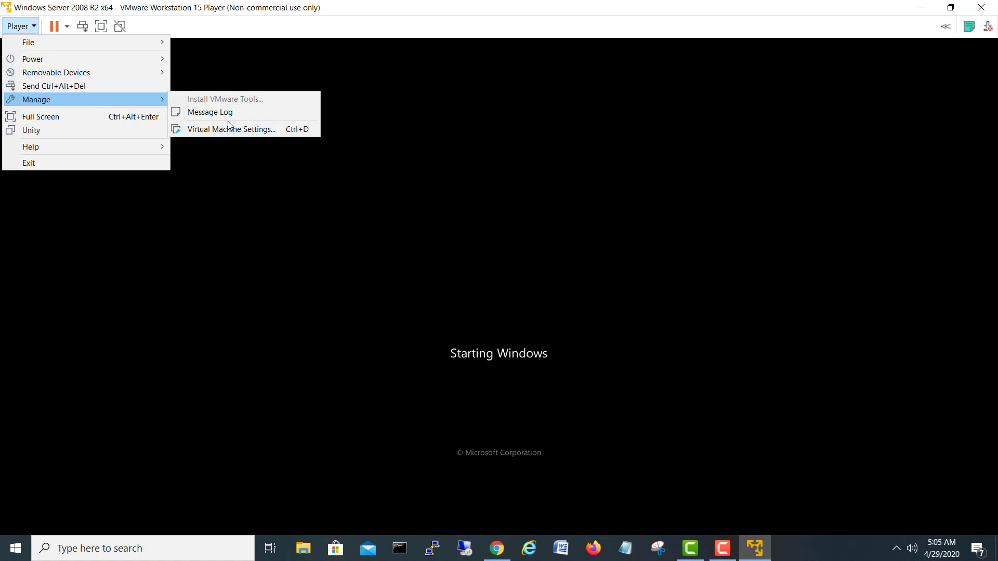
click(248, 128)
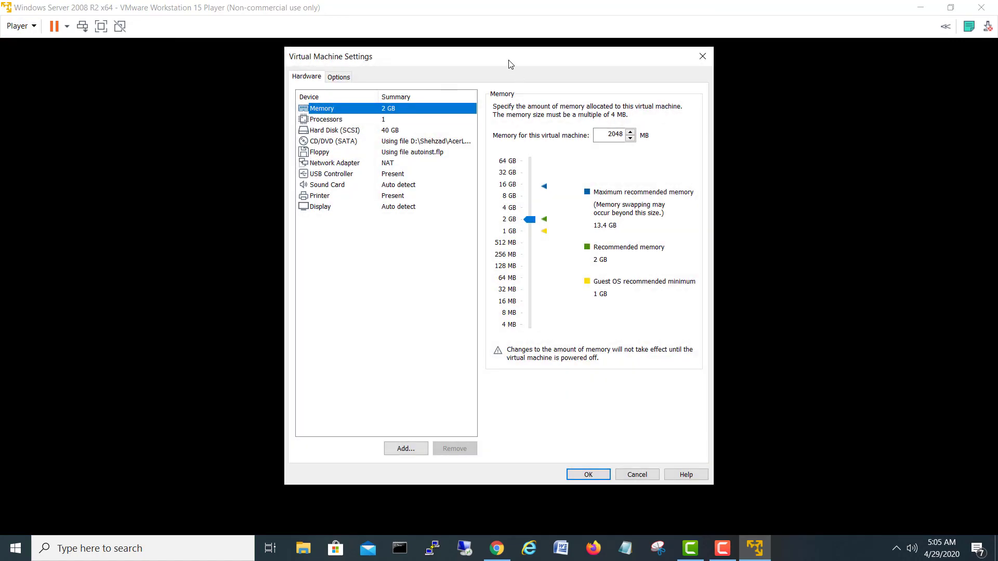
drag(510, 62, 359, 65)
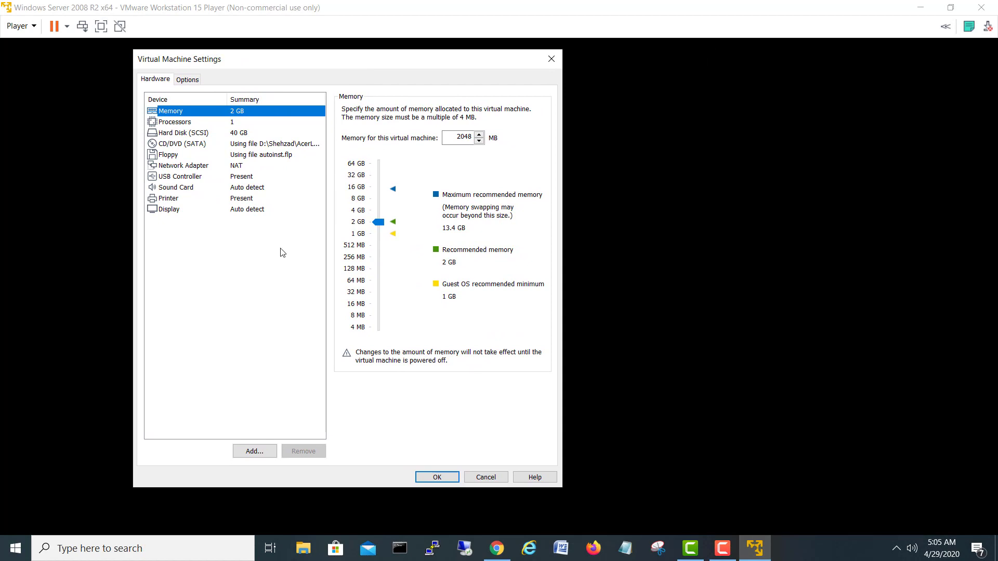
click(178, 124)
click(212, 135)
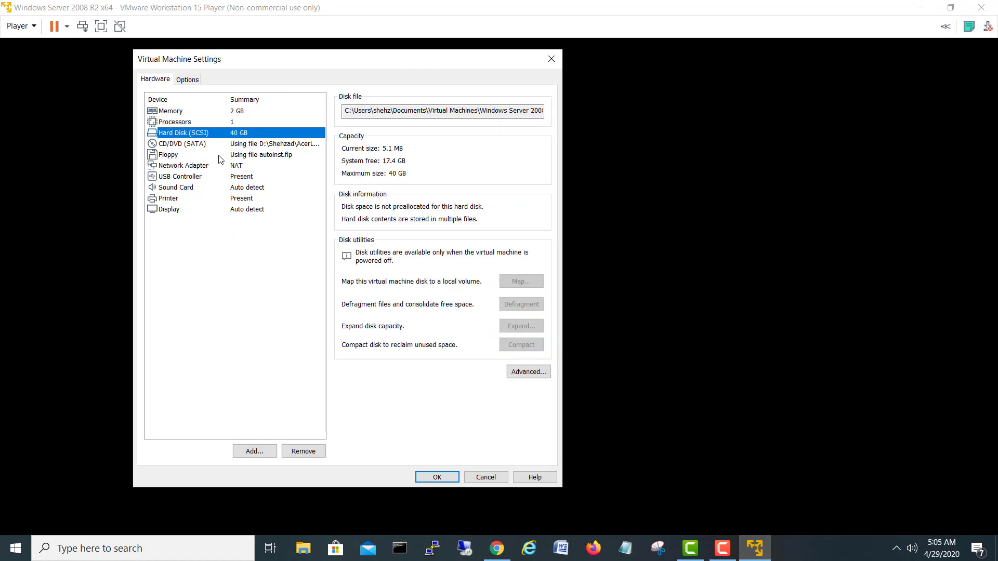
click(199, 146)
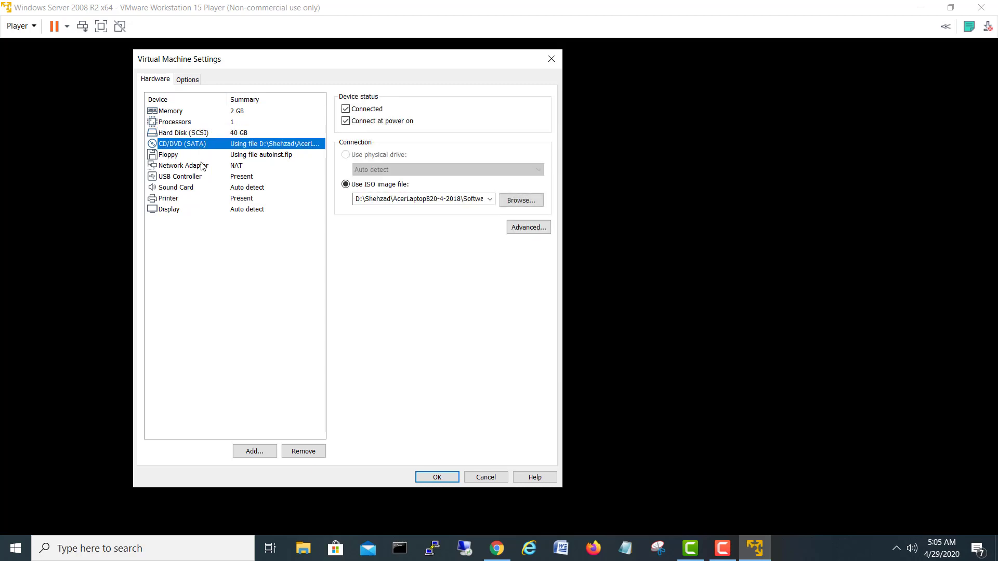
click(176, 155)
click(185, 167)
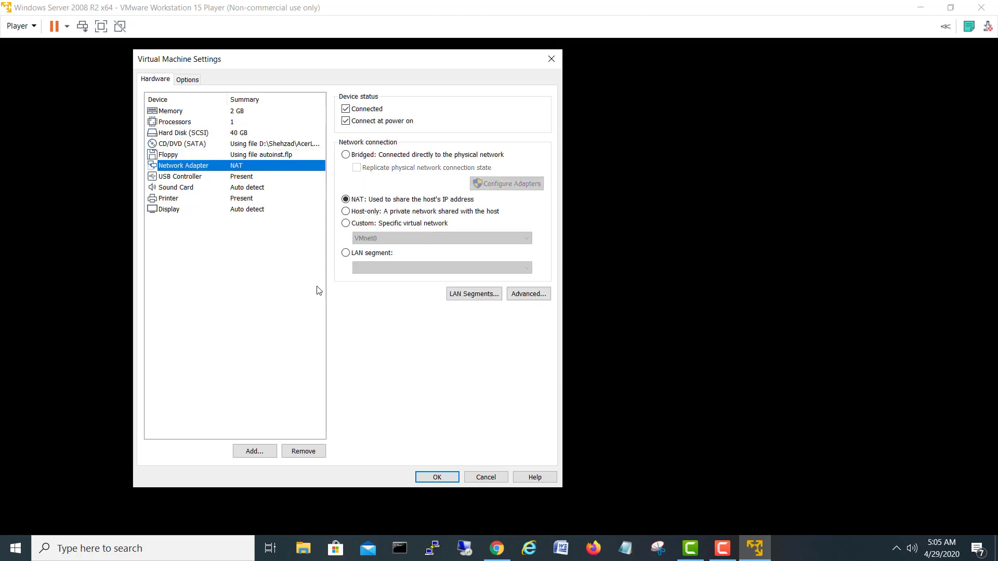
Review the hardware types that can be added to the virtual machine, and close its settings without changes.
click(254, 451)
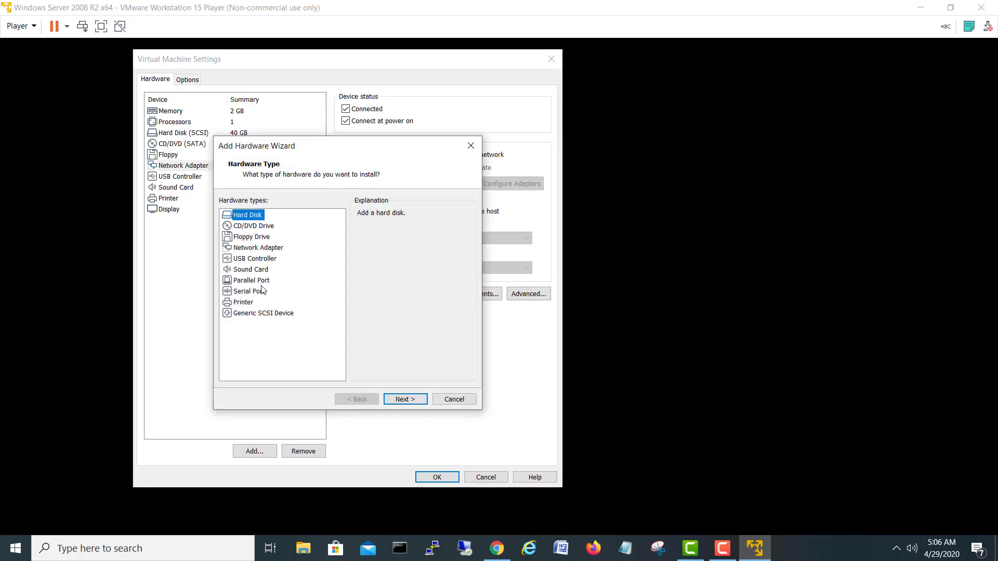
click(451, 400)
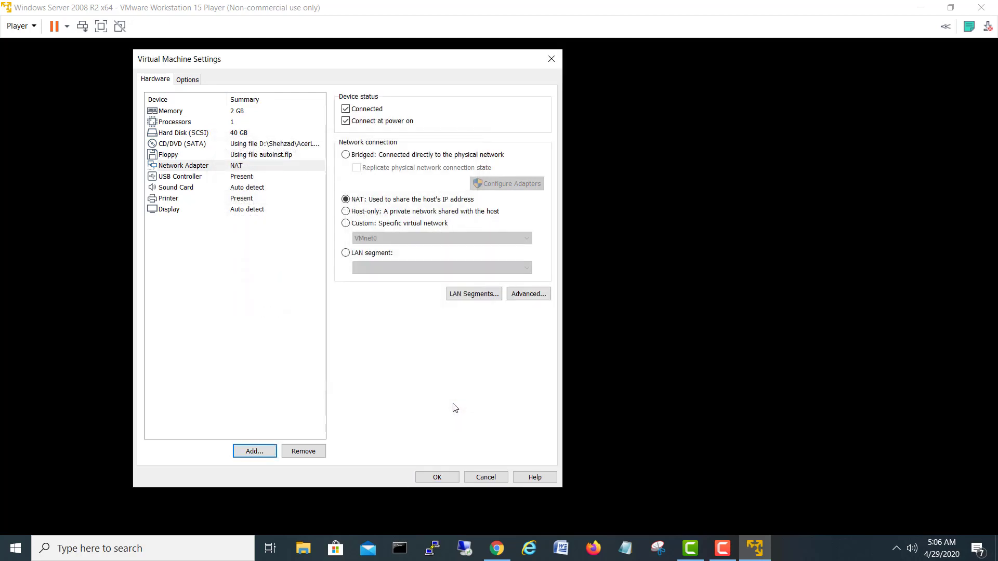
click(486, 477)
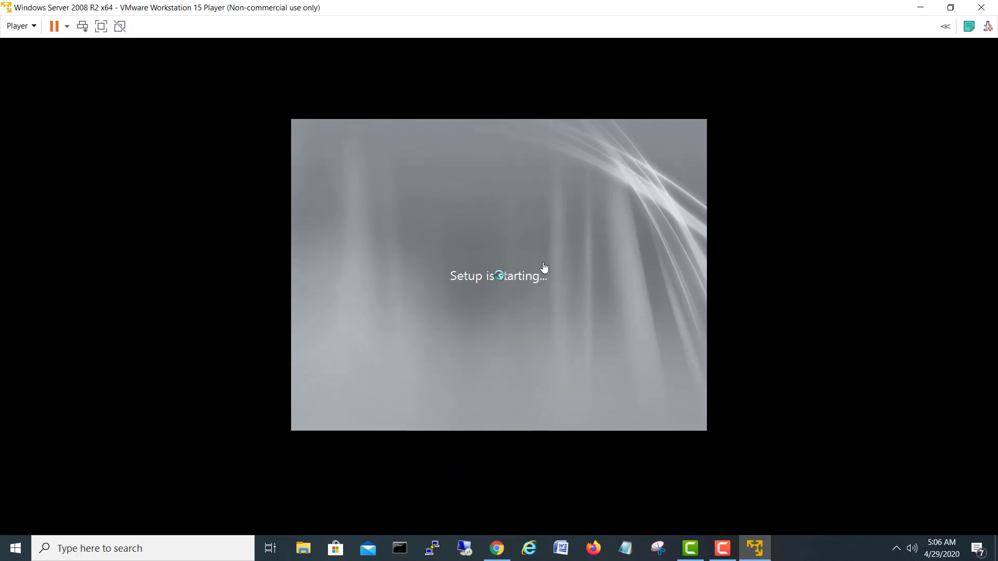
Shut down the Windows Server 2008 R2 guest while its setup is starting, and confirm the shutdown.
click(69, 33)
click(109, 60)
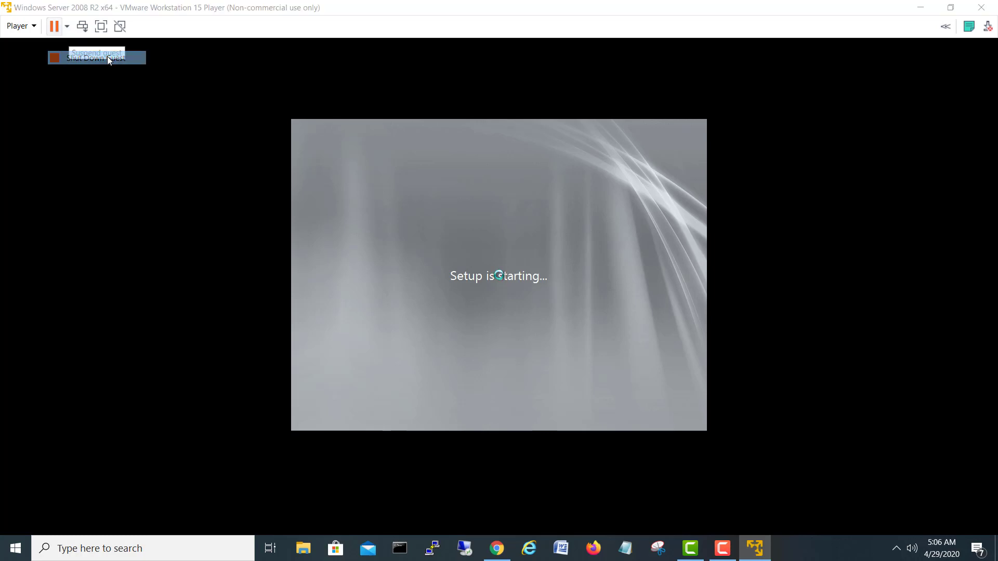
click(526, 303)
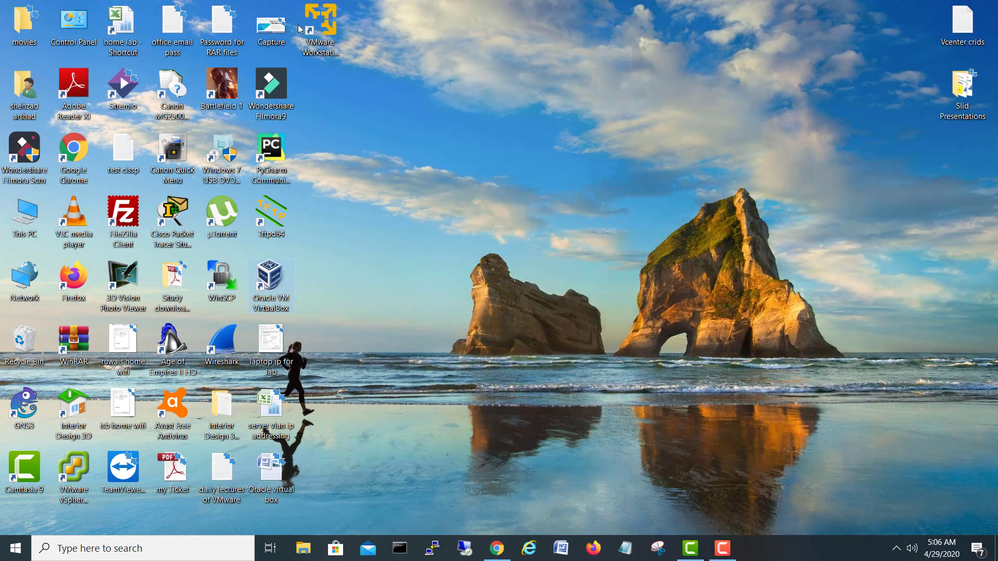
Relaunch VMware Workstation 15 Player from the desktop, maximize it, and select the Windows Server 2008 R2 x64 machine in the library.
click(319, 24)
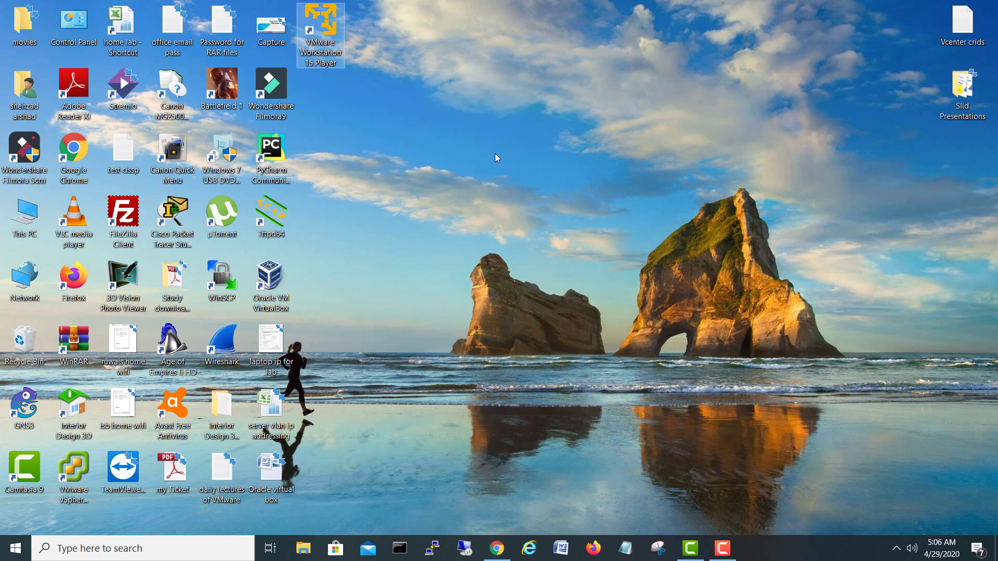
key(Return)
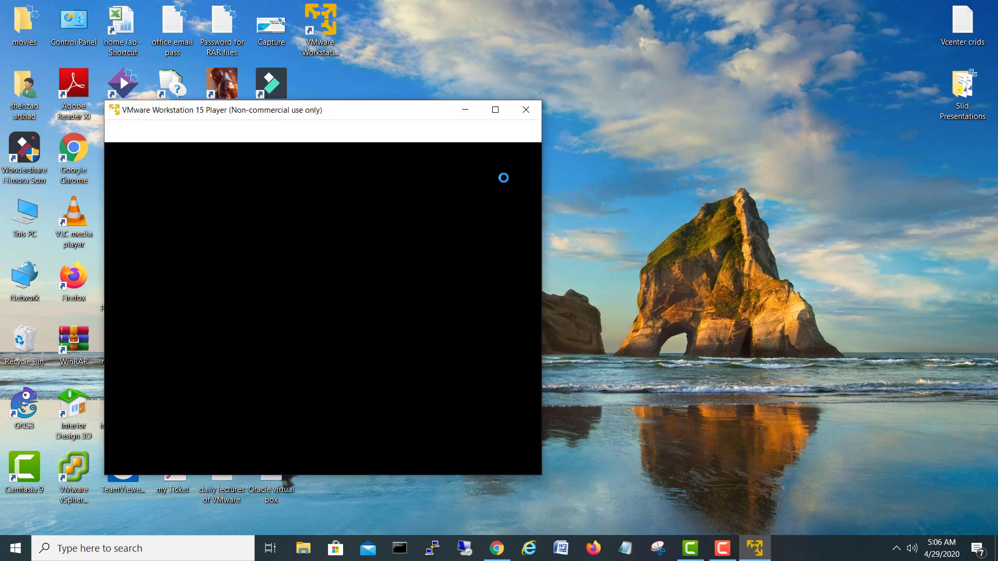
click(489, 110)
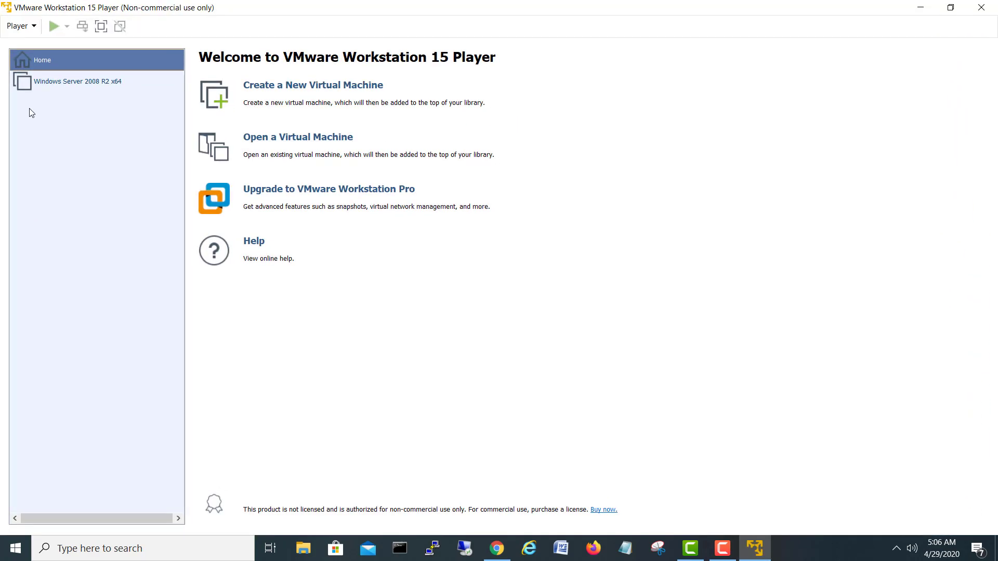
click(73, 85)
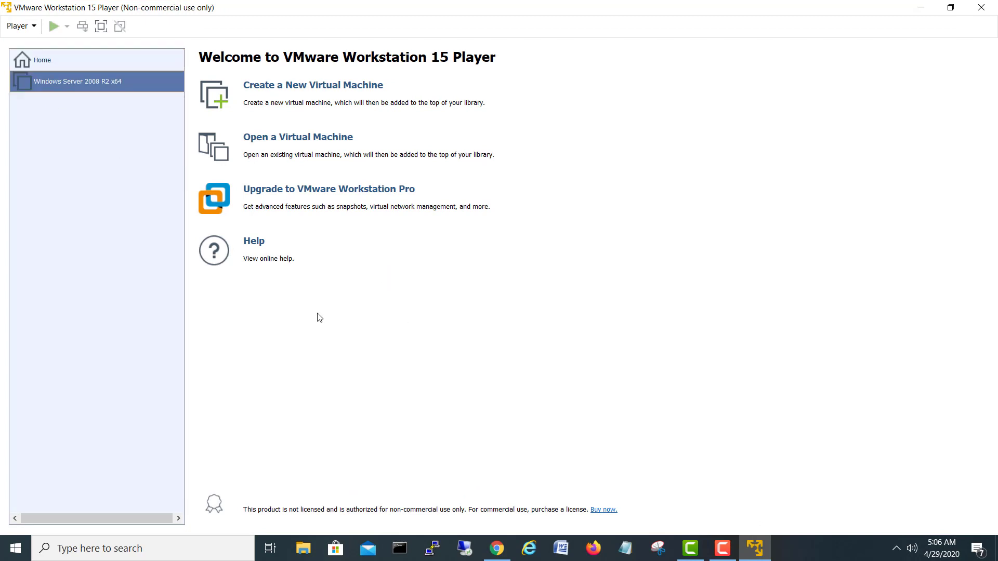